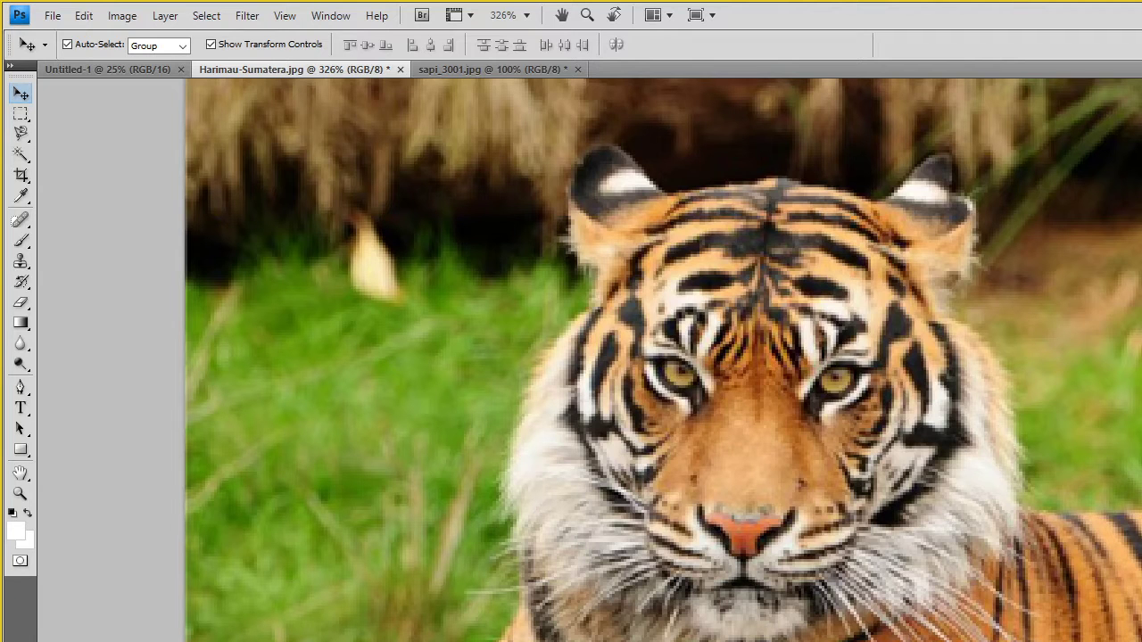
# Compare the cow photo with the tiger photo, ending back on the tiger document.
pyautogui.click(441, 70)
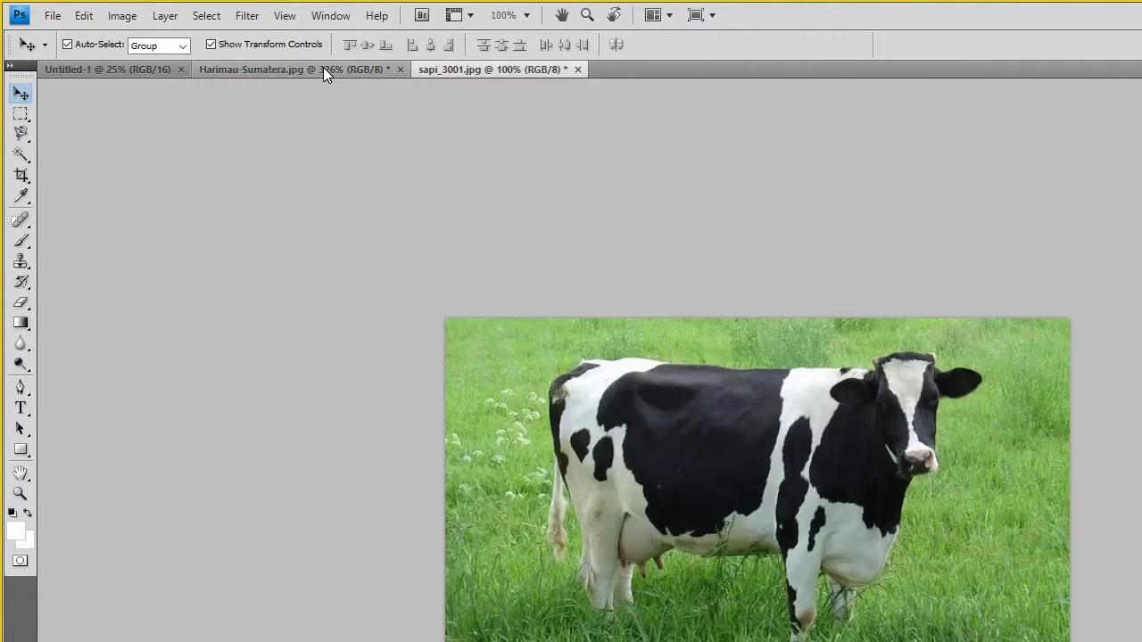
pyautogui.click(323, 69)
pyautogui.click(465, 71)
pyautogui.click(357, 69)
pyautogui.click(457, 71)
pyautogui.click(364, 68)
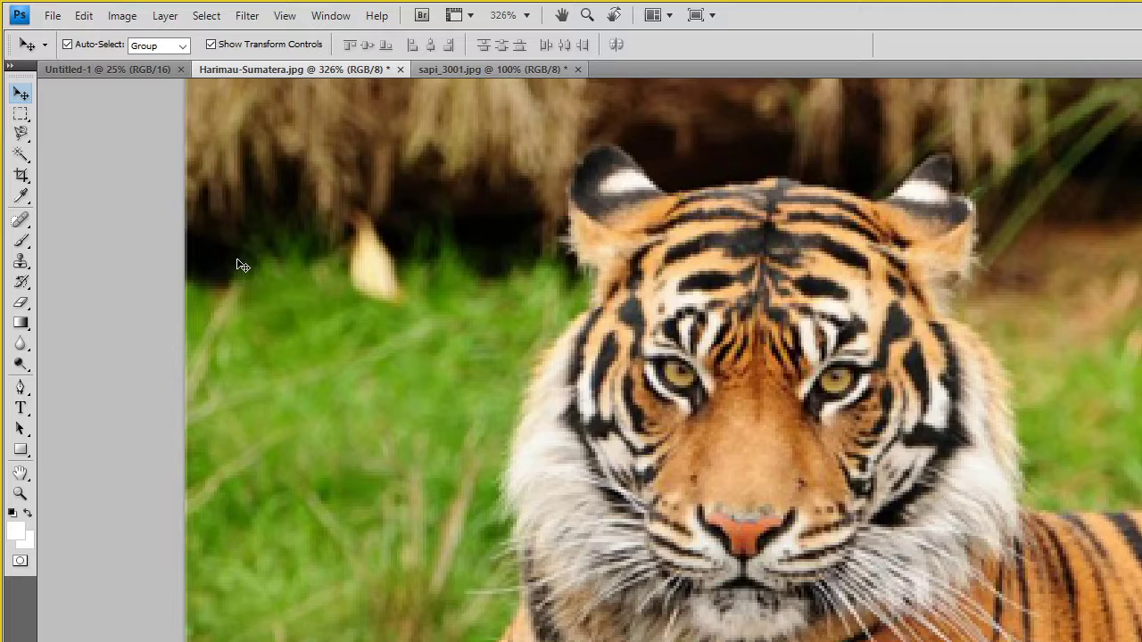
# Trace the tiger's head and both ears with the Magnetic Lasso into a closed selection.
pyautogui.click(20, 134)
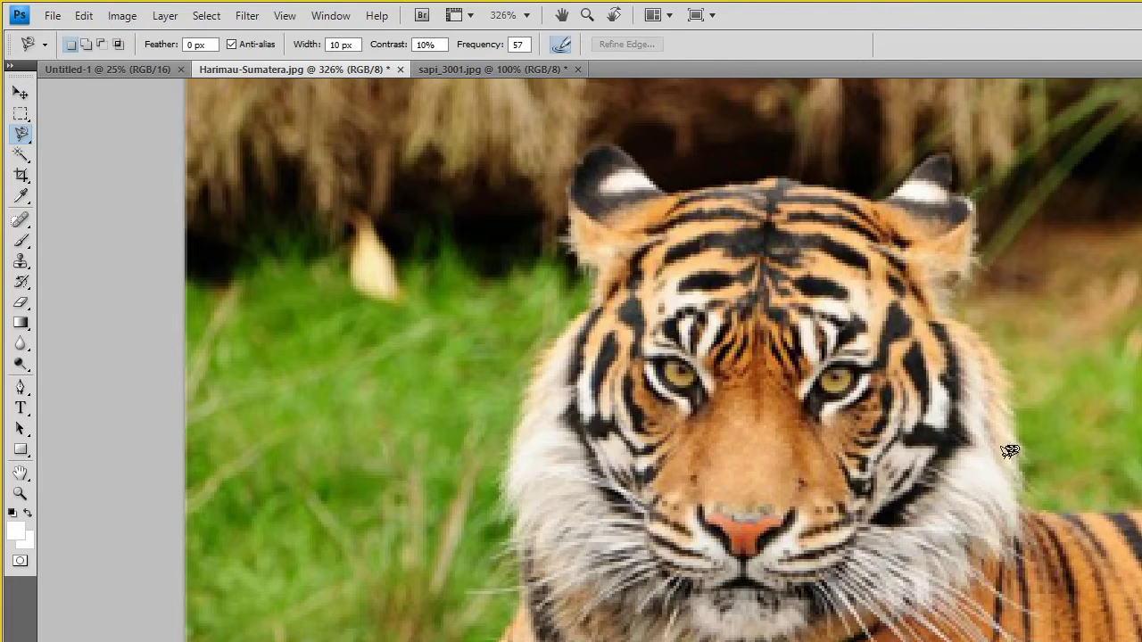
pyautogui.click(1043, 510)
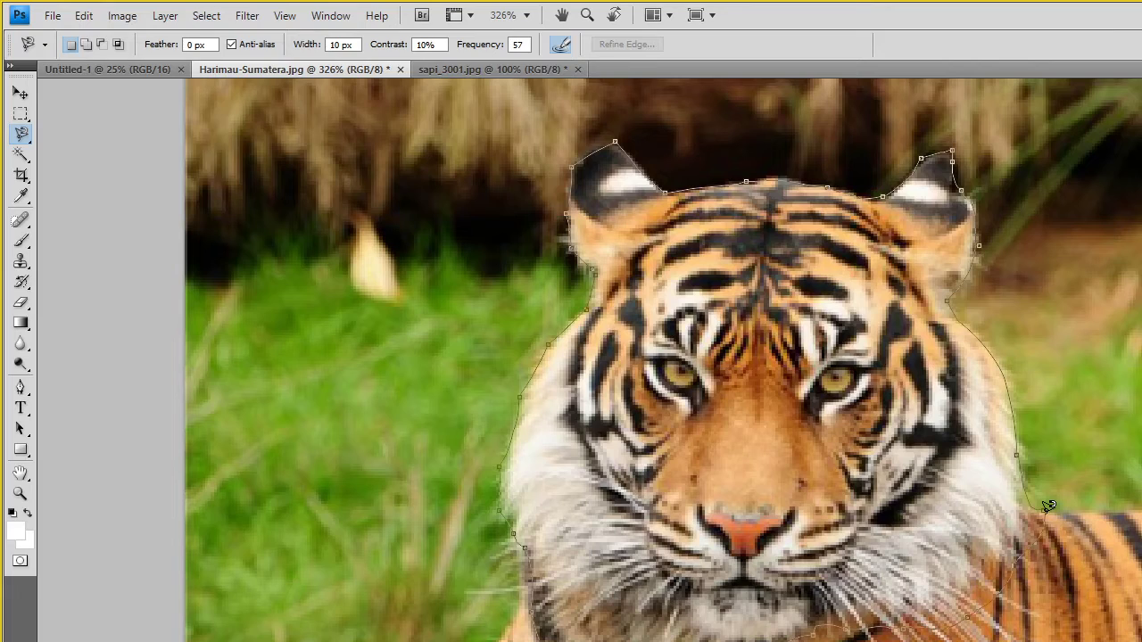
pyautogui.click(1046, 505)
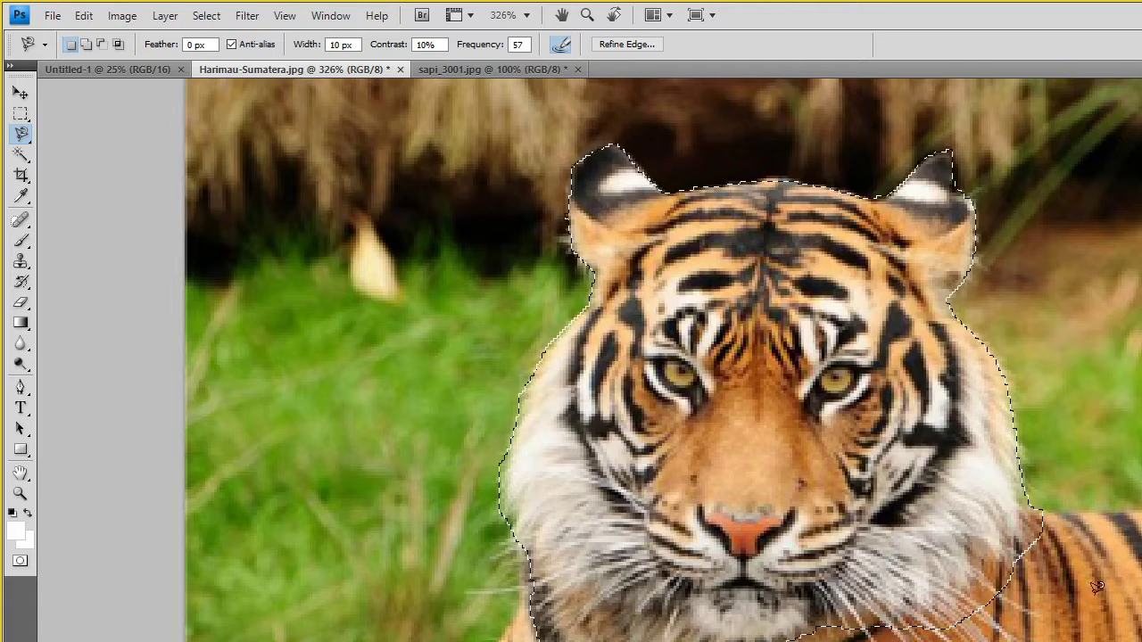
pyautogui.hotkey('ctrl', 'd')
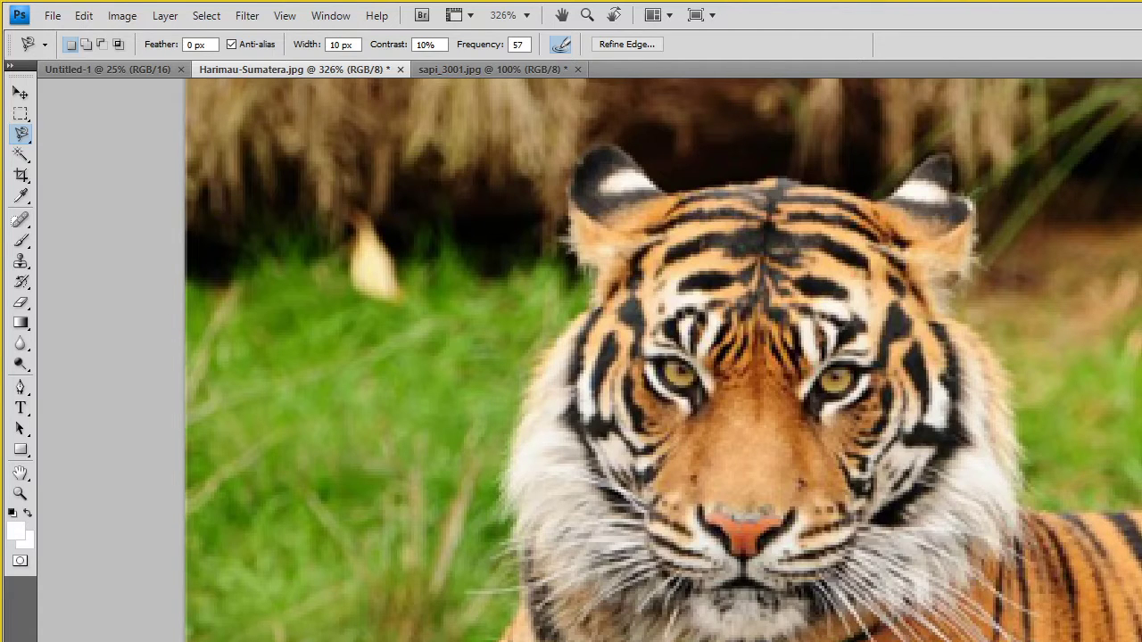
pyautogui.hotkey('ctrl', 'shift', 'd')
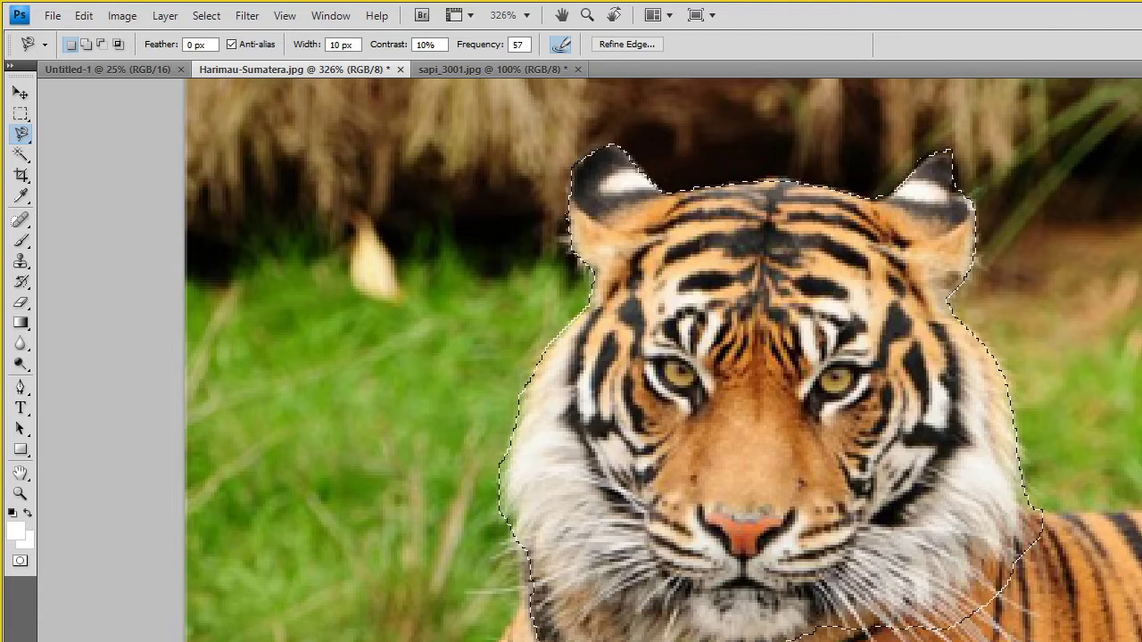
pyautogui.click(21, 92)
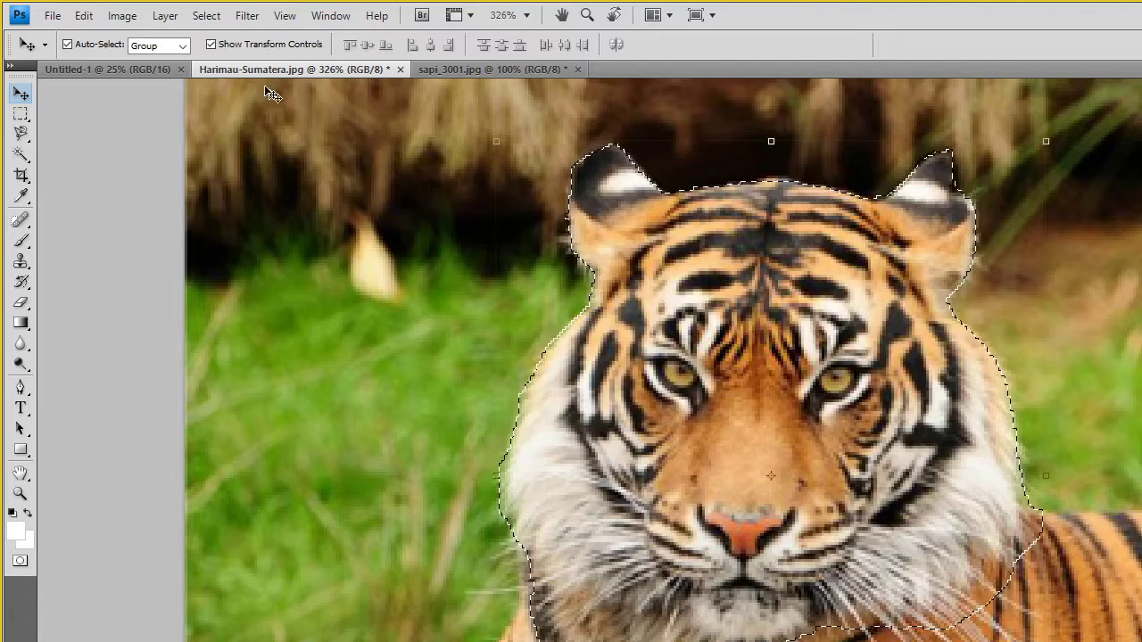
# Copy the selected tiger head and paste it as a new layer, shifted right and down.
pyautogui.click(83, 15)
pyautogui.click(103, 141)
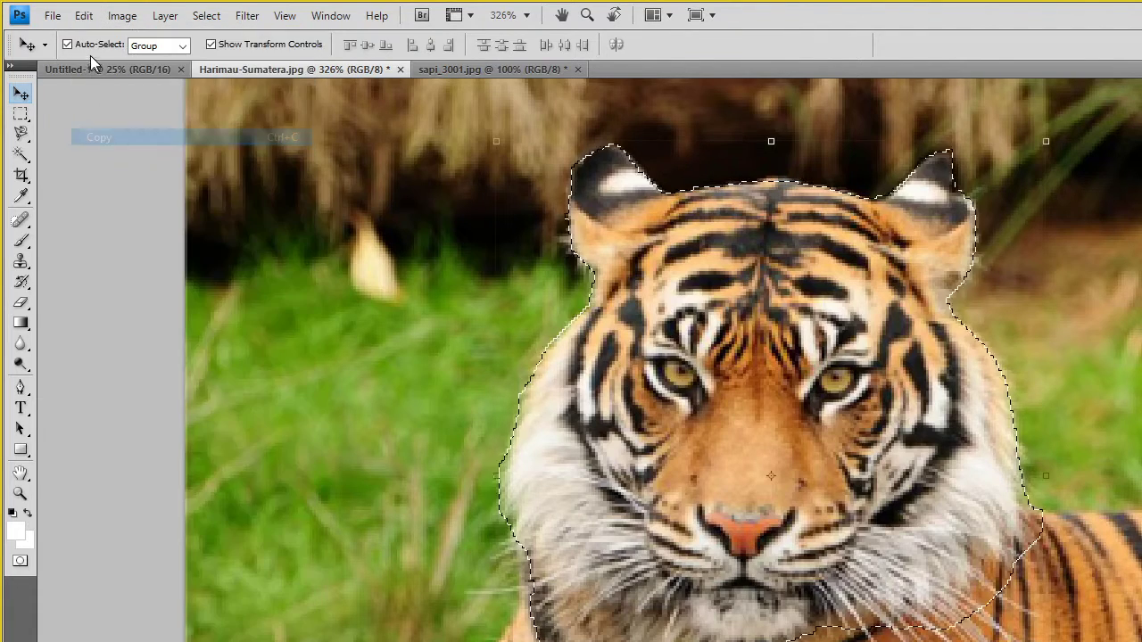
pyautogui.click(83, 15)
pyautogui.click(102, 176)
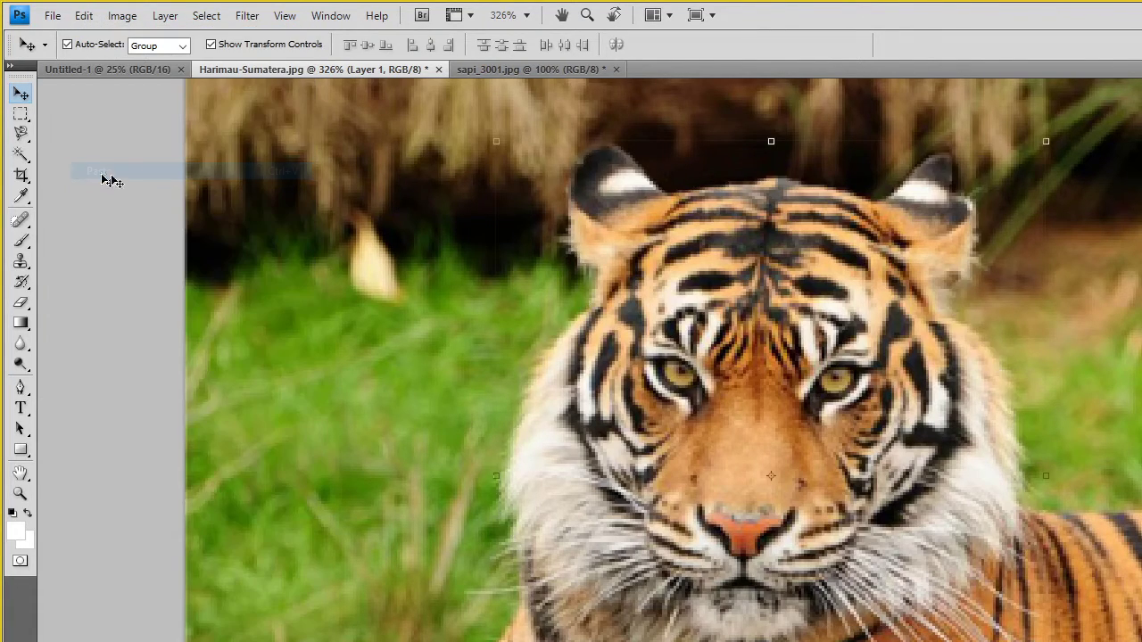
pyautogui.moveTo(723, 312); pyautogui.dragTo(831, 333)
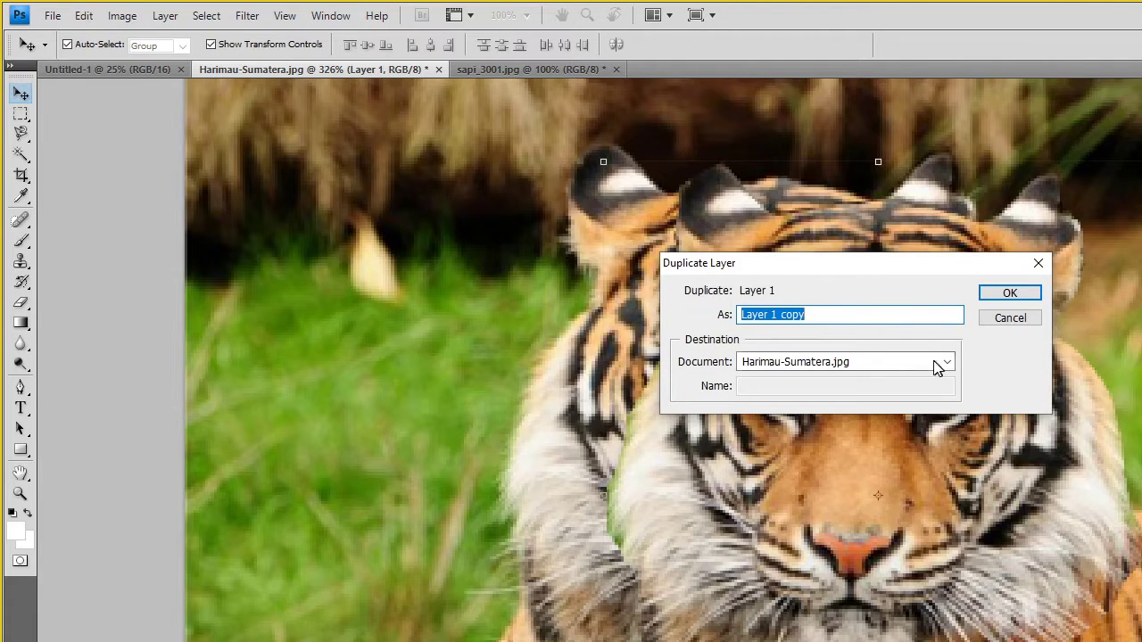
# Duplicate the tiger head layer into sapi_3001.jpg and bring that document forward.
pyautogui.click(933, 362)
pyautogui.click(864, 409)
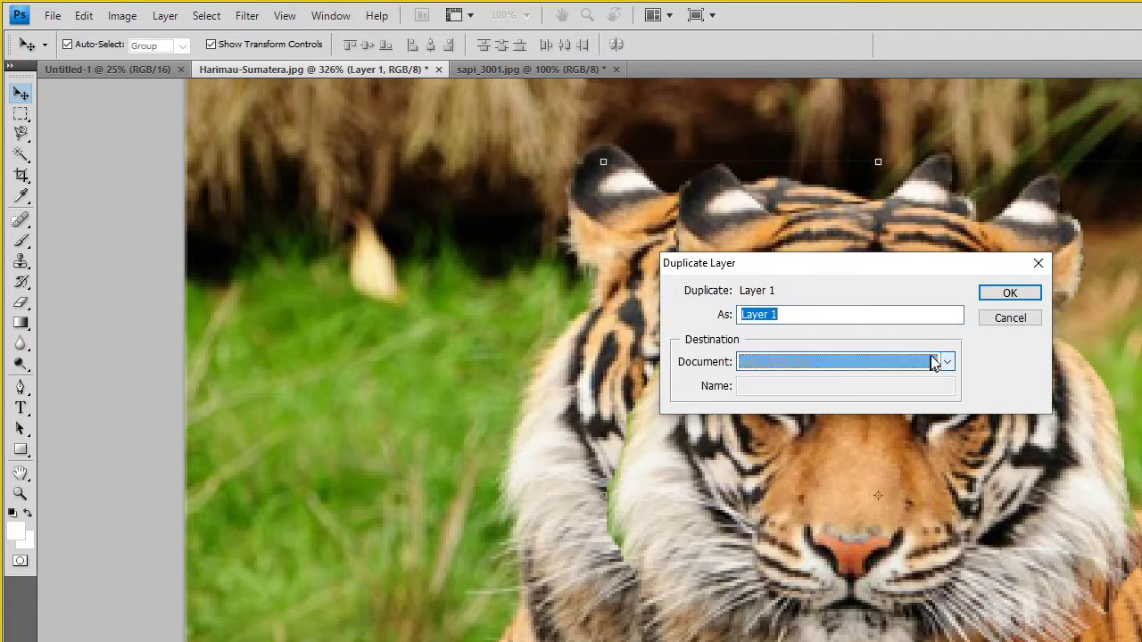
pyautogui.click(1006, 294)
pyautogui.click(532, 71)
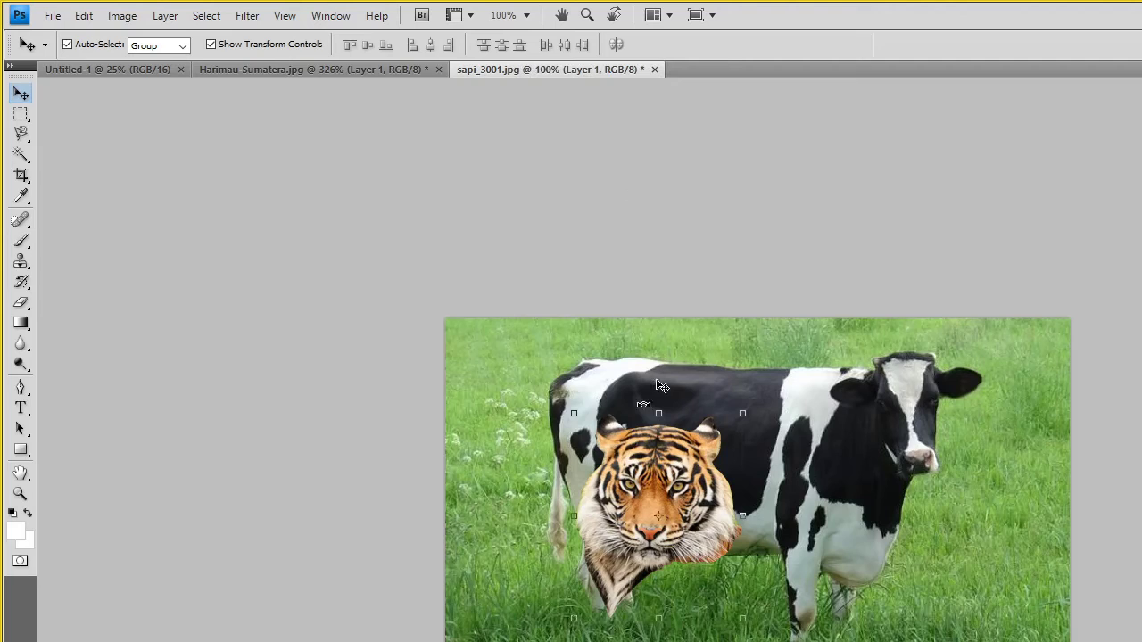
# Move the tiger head onto the cow's head, flip it horizontally, and roughly rotate, narrow and slant it.
pyautogui.moveTo(674, 456); pyautogui.dragTo(892, 390)
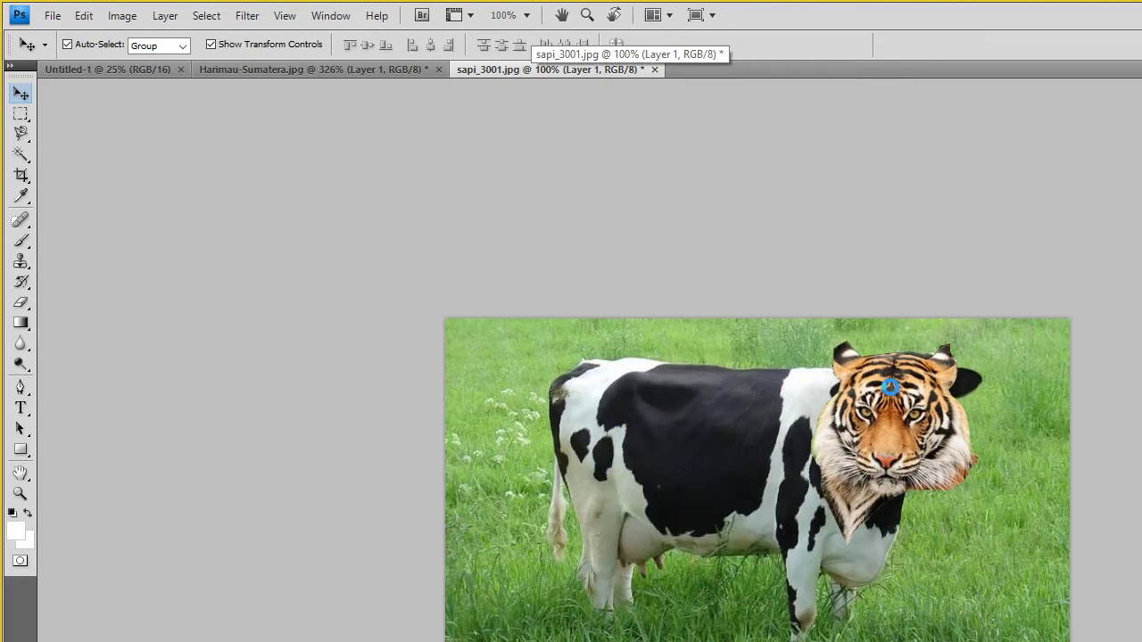
pyautogui.click(83, 15)
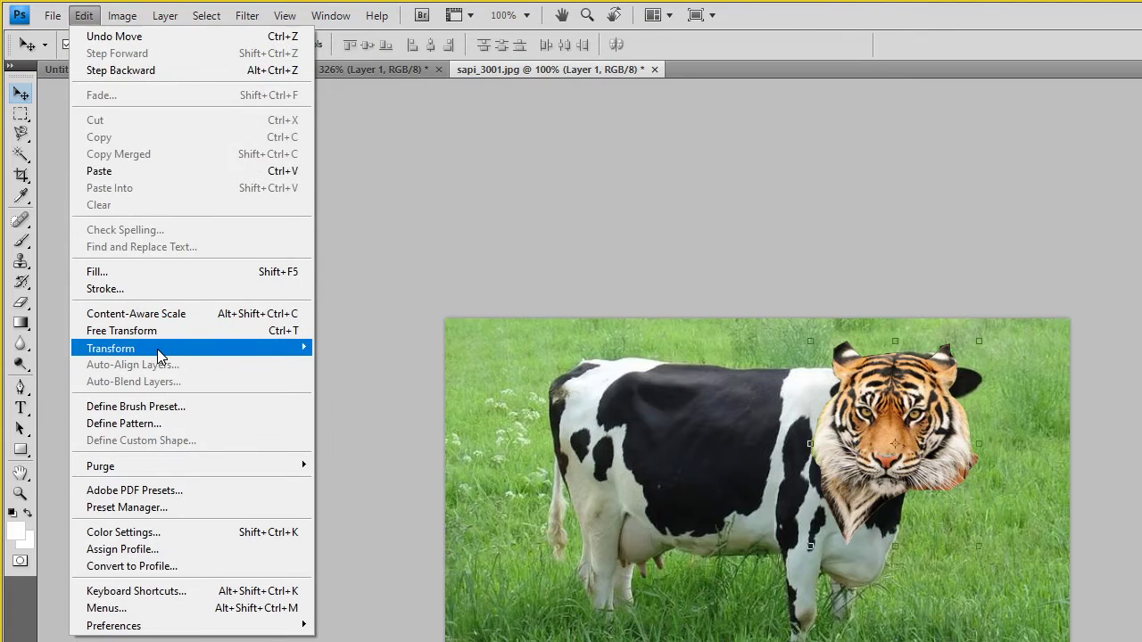
pyautogui.moveTo(110, 348)
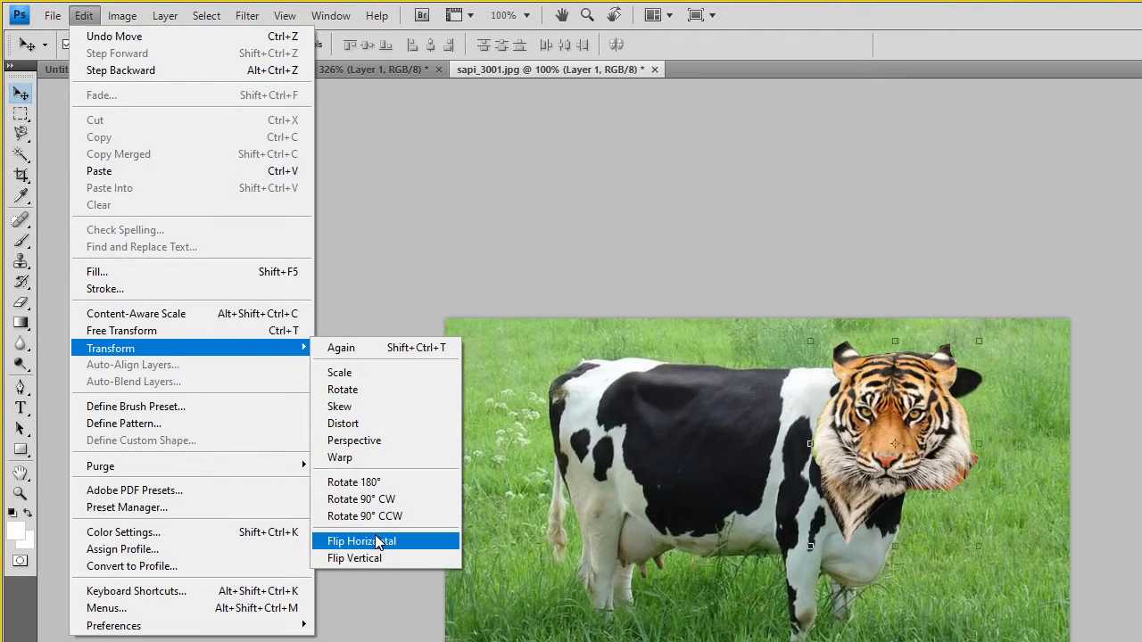
pyautogui.click(376, 540)
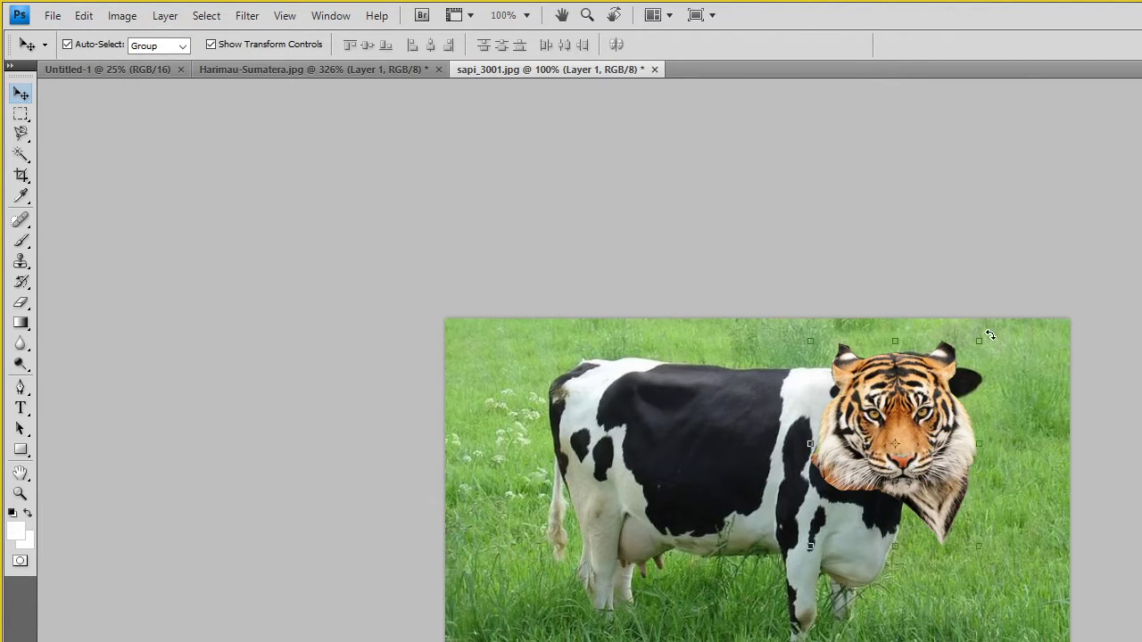
pyautogui.moveTo(990, 335); pyautogui.dragTo(1002, 345)
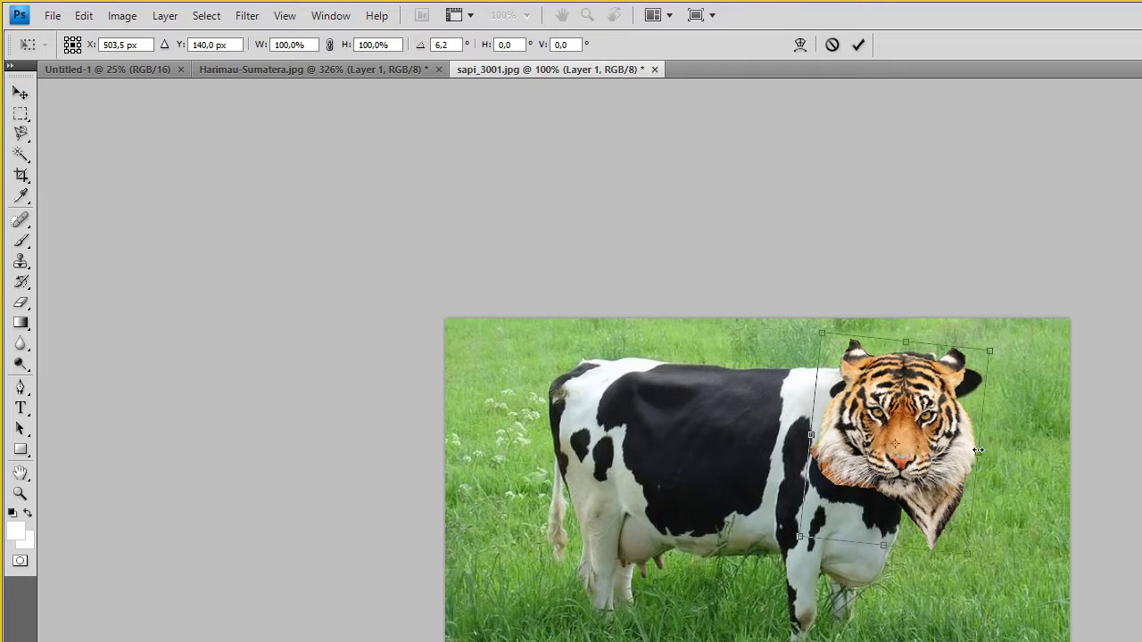
pyautogui.moveTo(979, 451); pyautogui.dragTo(961, 448)
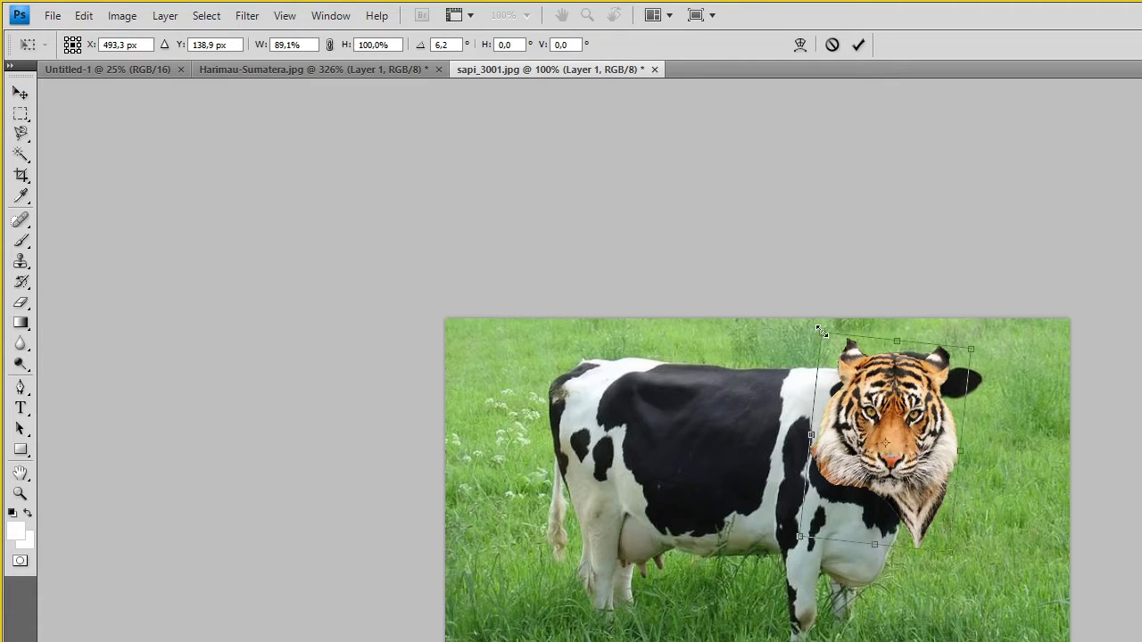
pyautogui.moveTo(822, 335); pyautogui.dragTo(811, 338)
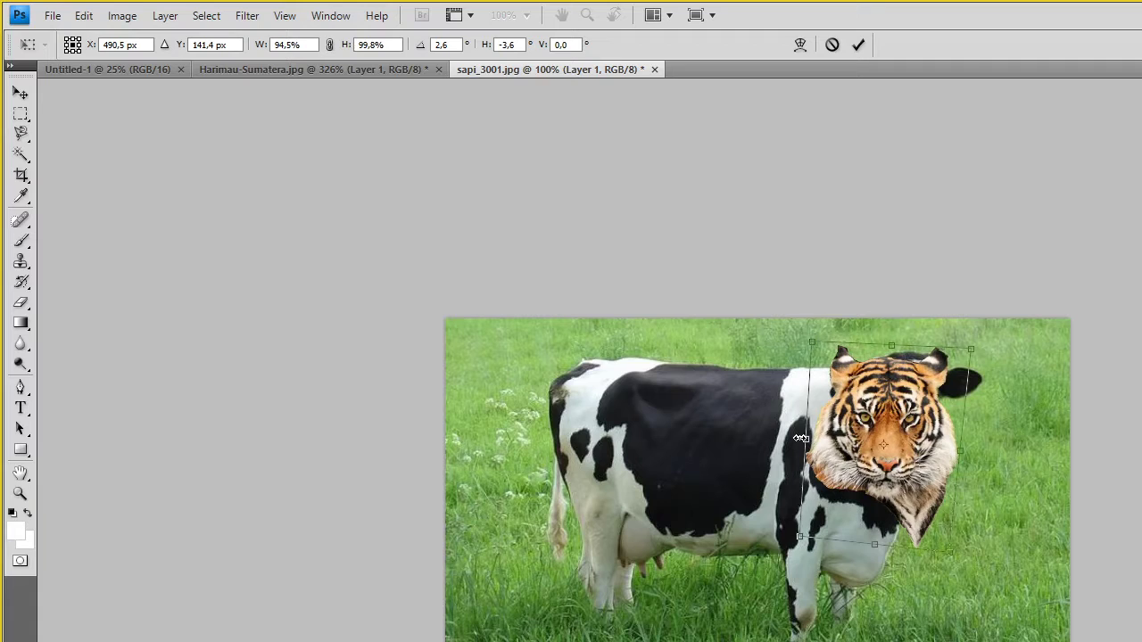
pyautogui.moveTo(811, 435); pyautogui.dragTo(825, 439)
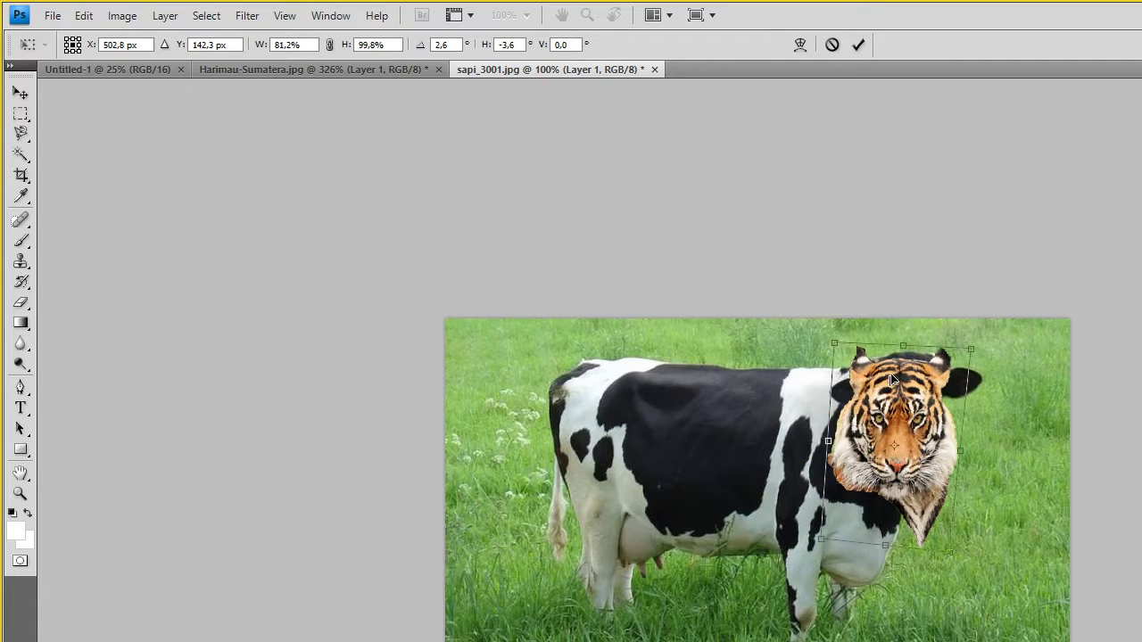
# Fine-tune the head to 74.2% by 93.6% with a slight tilt, then apply the transform.
pyautogui.moveTo(895, 378); pyautogui.dragTo(899, 372)
pyautogui.moveTo(985, 331); pyautogui.dragTo(978, 325)
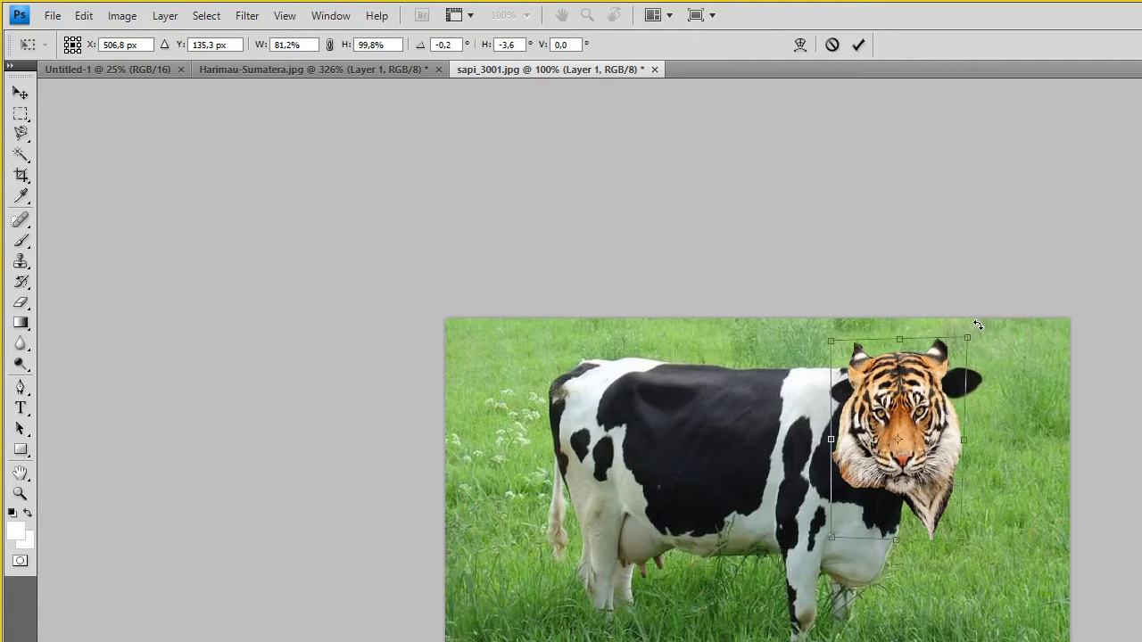
pyautogui.moveTo(885, 386); pyautogui.dragTo(895, 386)
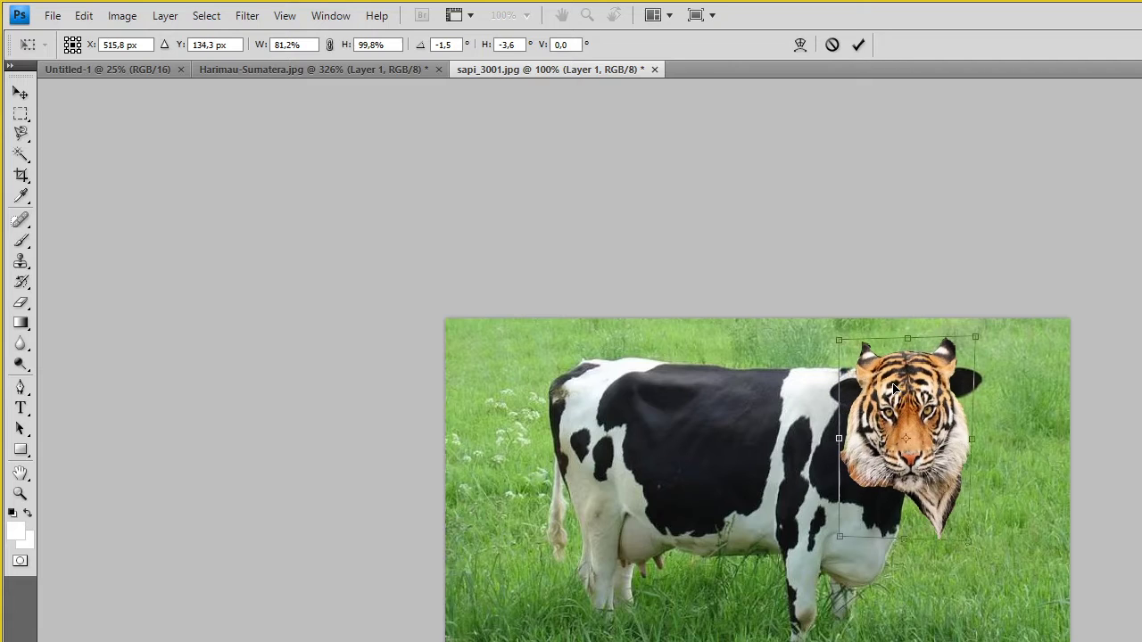
pyautogui.moveTo(977, 335); pyautogui.dragTo(965, 340)
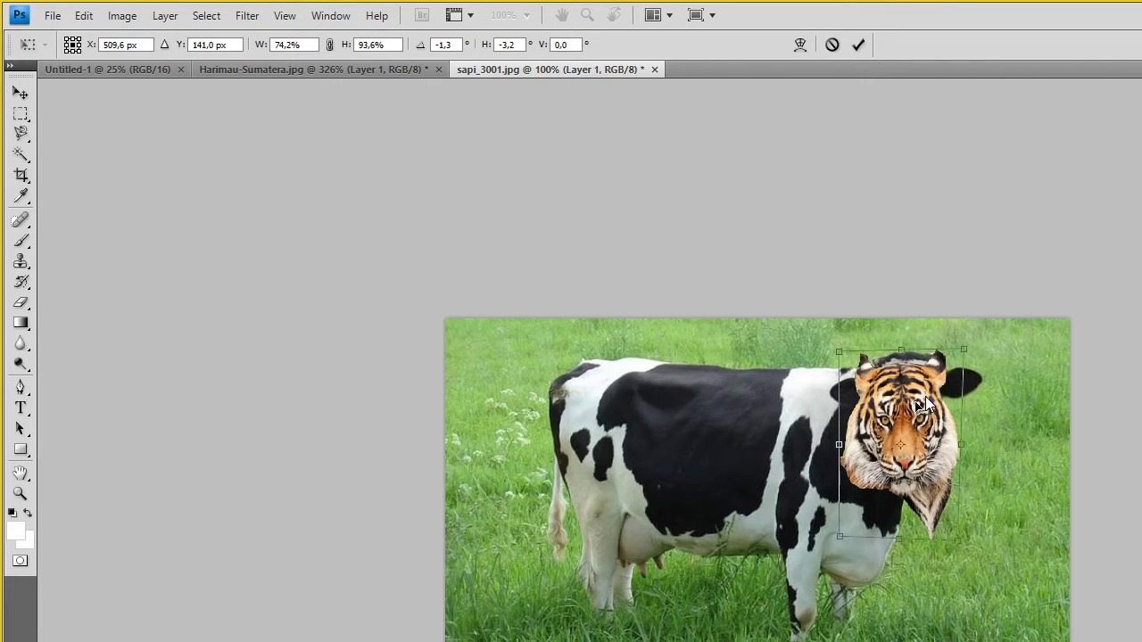
pyautogui.moveTo(925, 396); pyautogui.dragTo(912, 395)
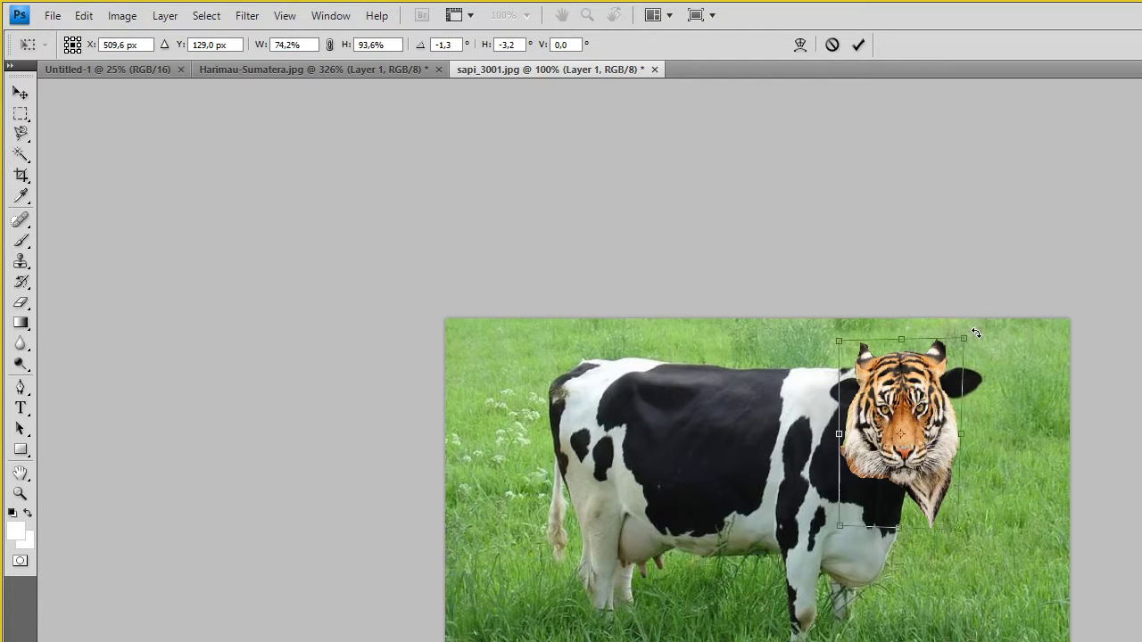
pyautogui.moveTo(976, 333); pyautogui.dragTo(979, 333)
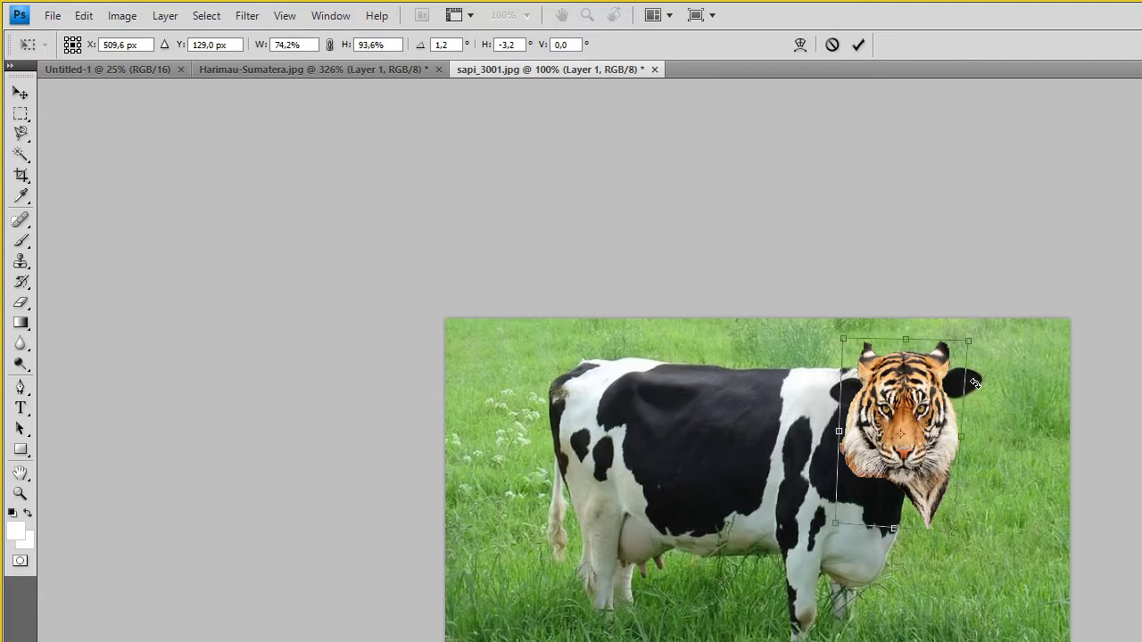
pyautogui.click(20, 92)
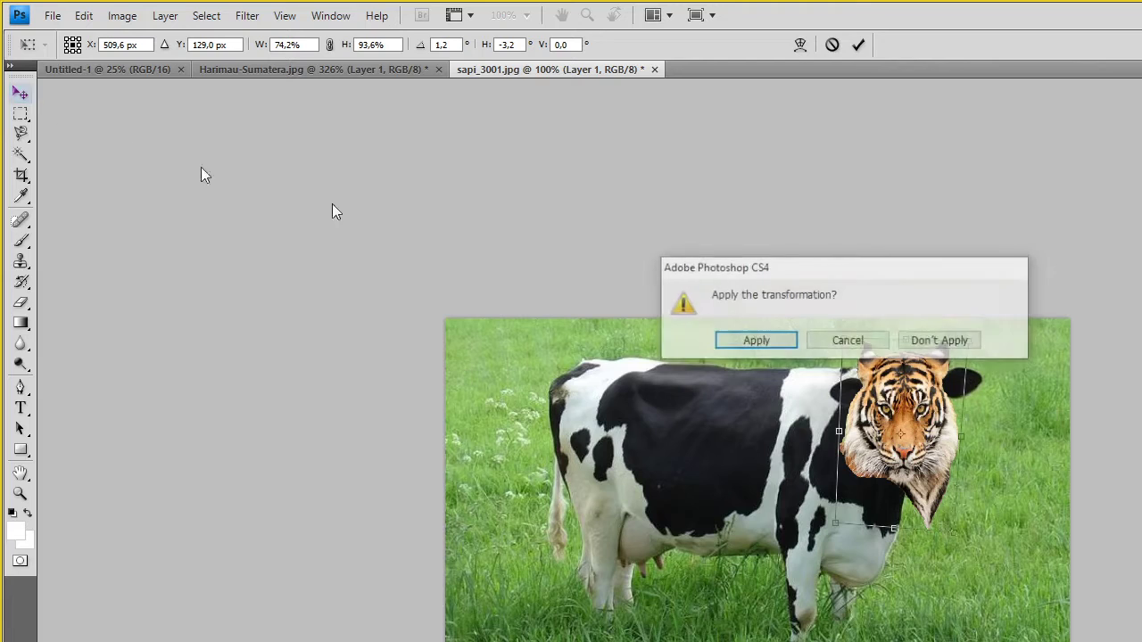
pyautogui.click(755, 342)
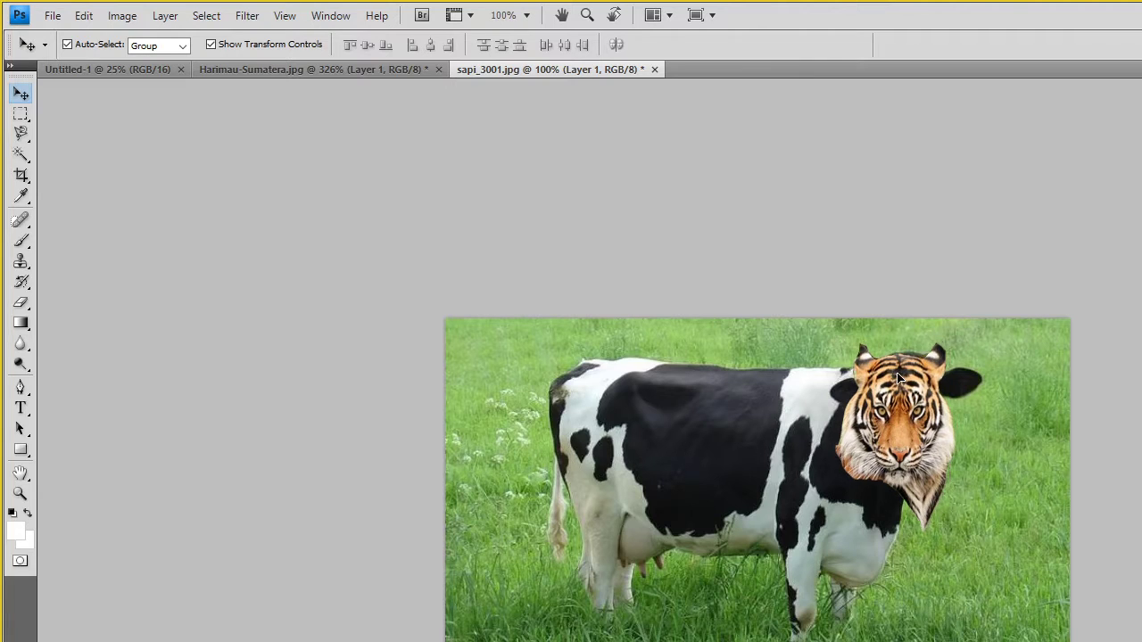
# Nudge the tiger head slightly down-left and zoom in on it to 332%.
pyautogui.moveTo(901, 376); pyautogui.dragTo(897, 376)
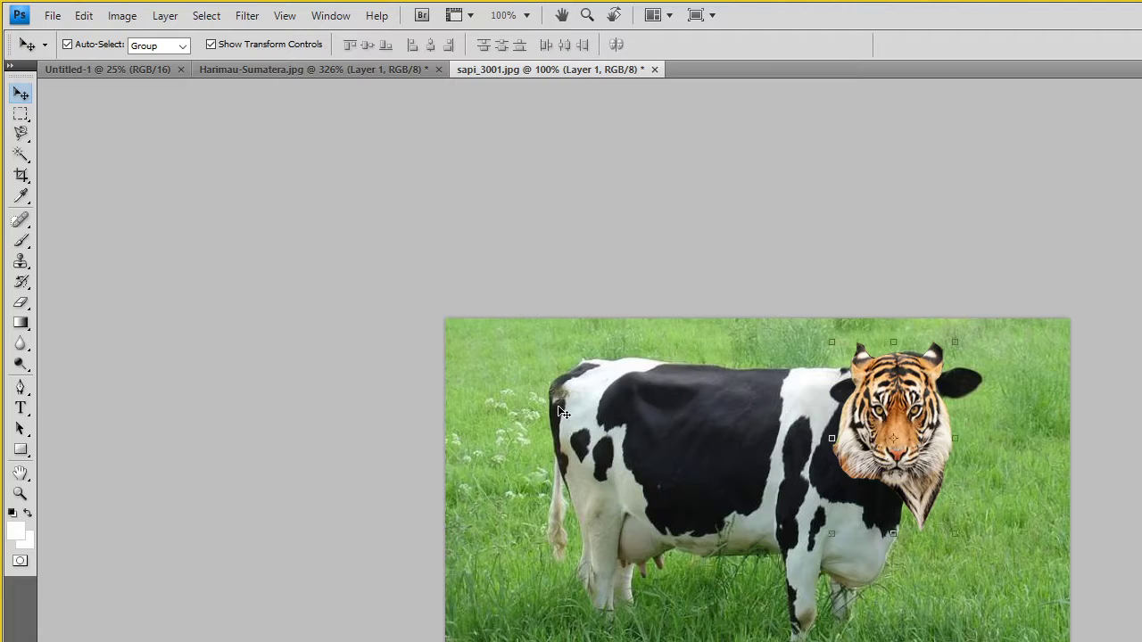
pyautogui.click(20, 364)
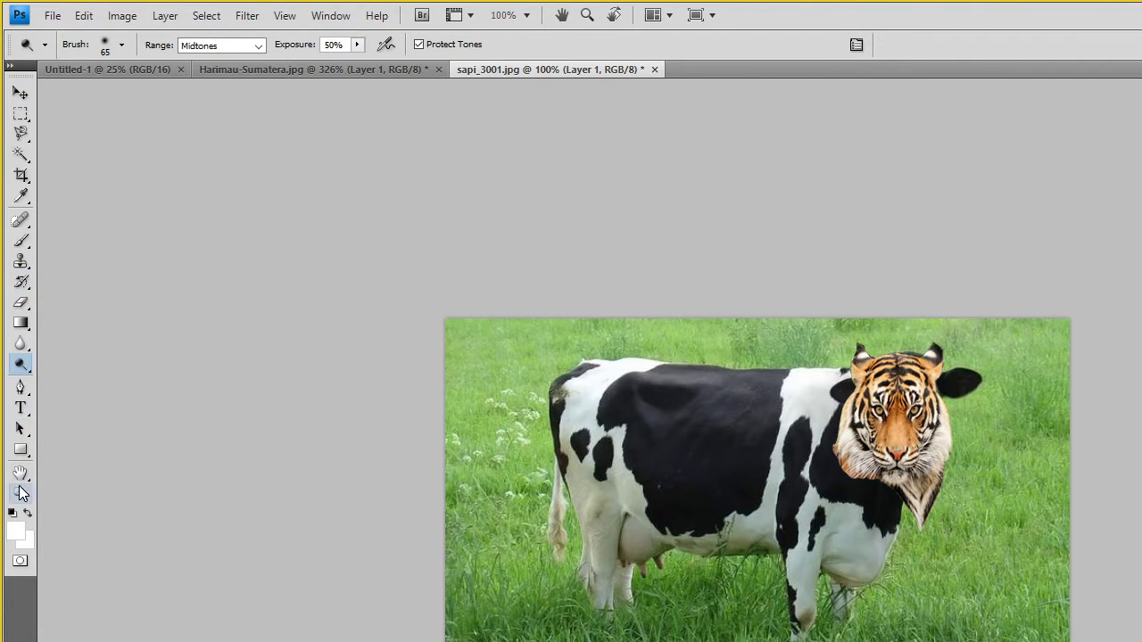
pyautogui.click(21, 493)
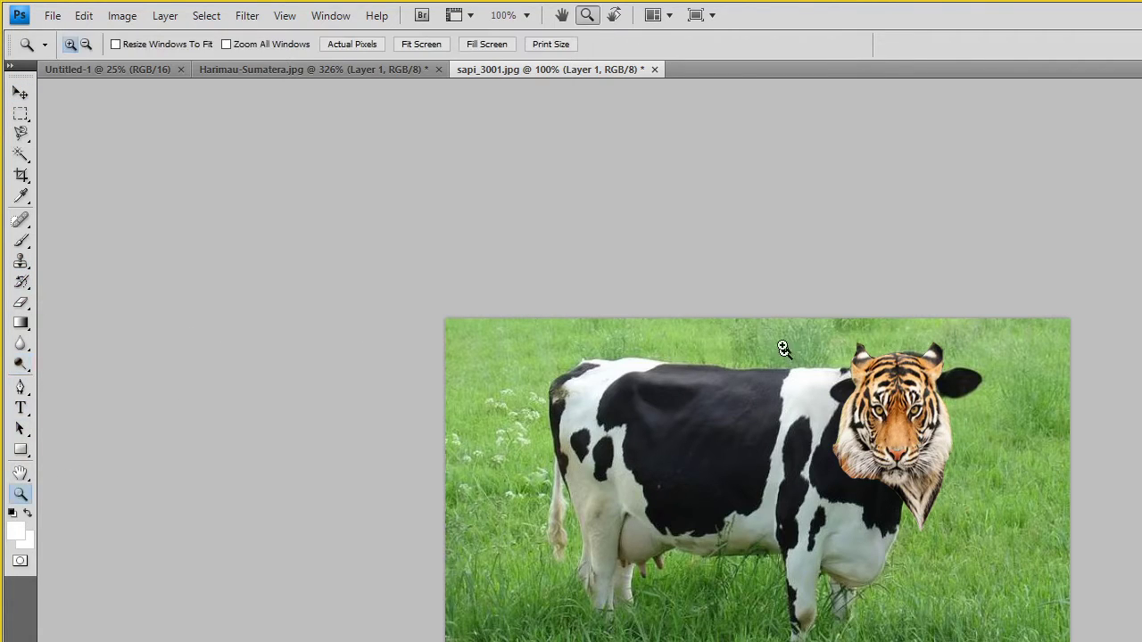
pyautogui.click(1026, 581)
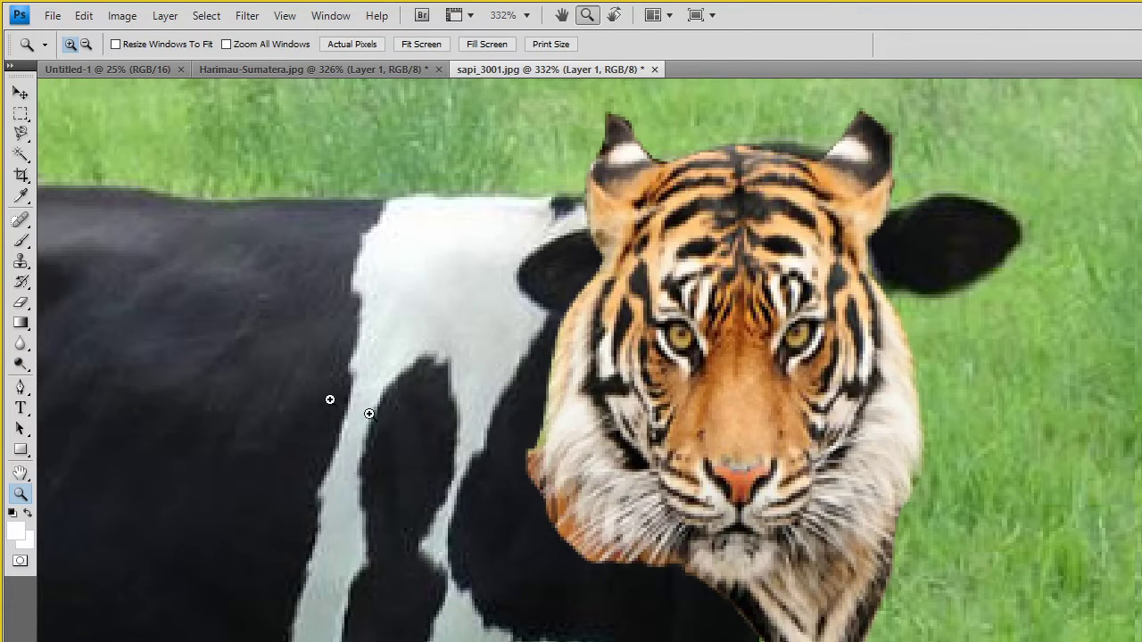
# Erase the excess fur along the tiger's left cheek edge with the Eraser.
pyautogui.click(22, 304)
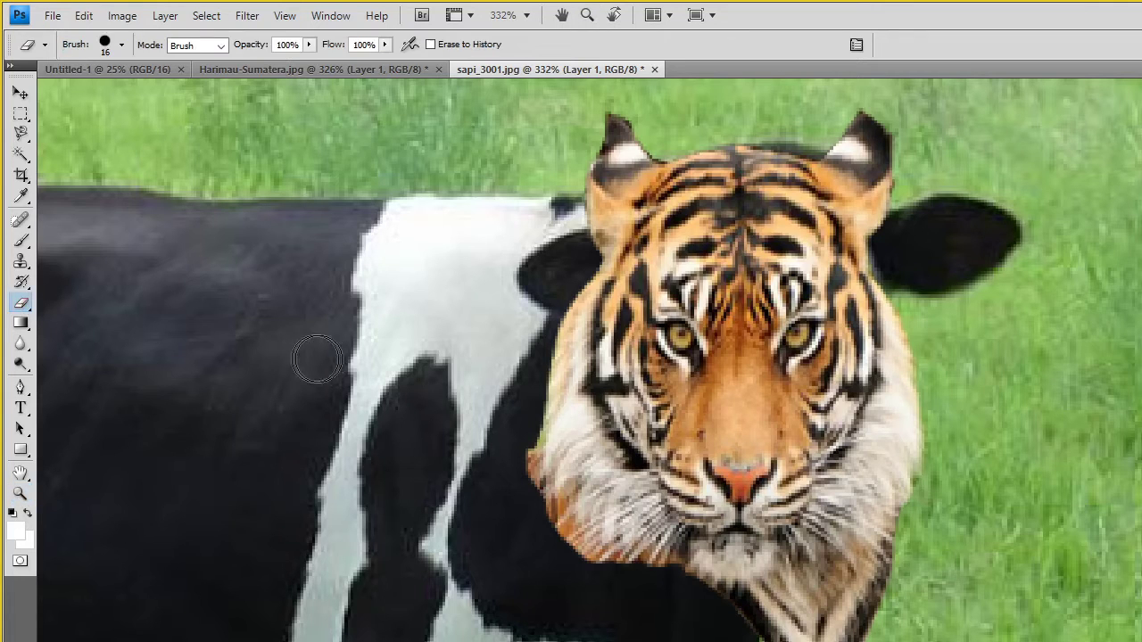
pyautogui.moveTo(510, 453)
pyautogui.mouseDown()
pyautogui.moveTo(509, 425)
pyautogui.moveTo(513, 490)
pyautogui.moveTo(541, 540)
pyautogui.moveTo(688, 638)
pyautogui.mouseUp()
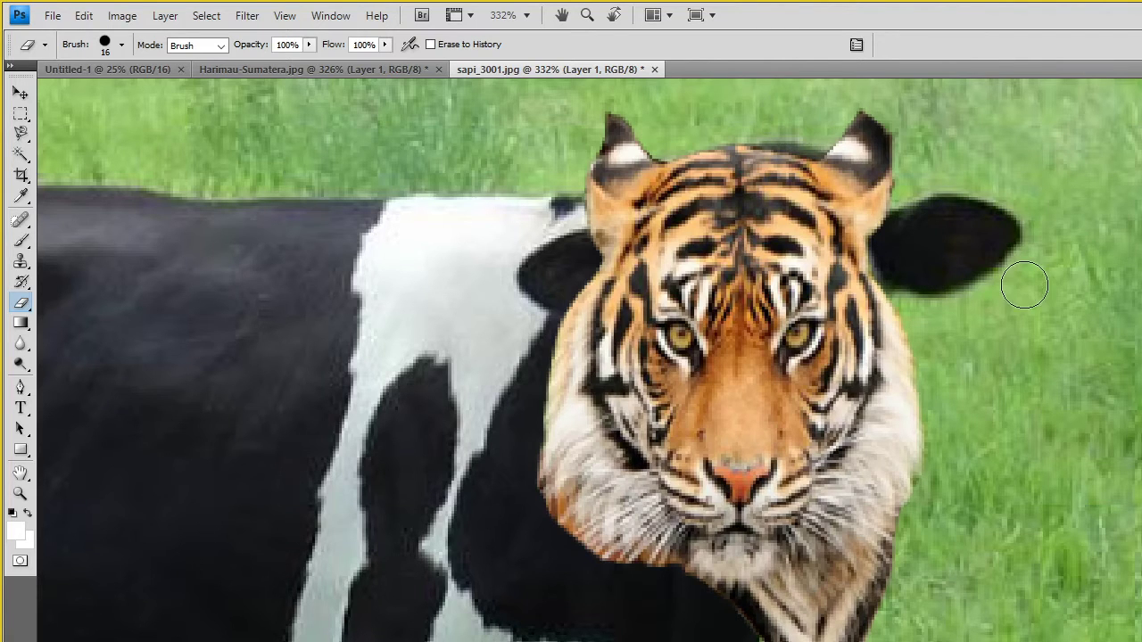
# On the Background layer, clone sampled grass over the cow's right ear until no dark remnants remain.
pyautogui.click(20, 260)
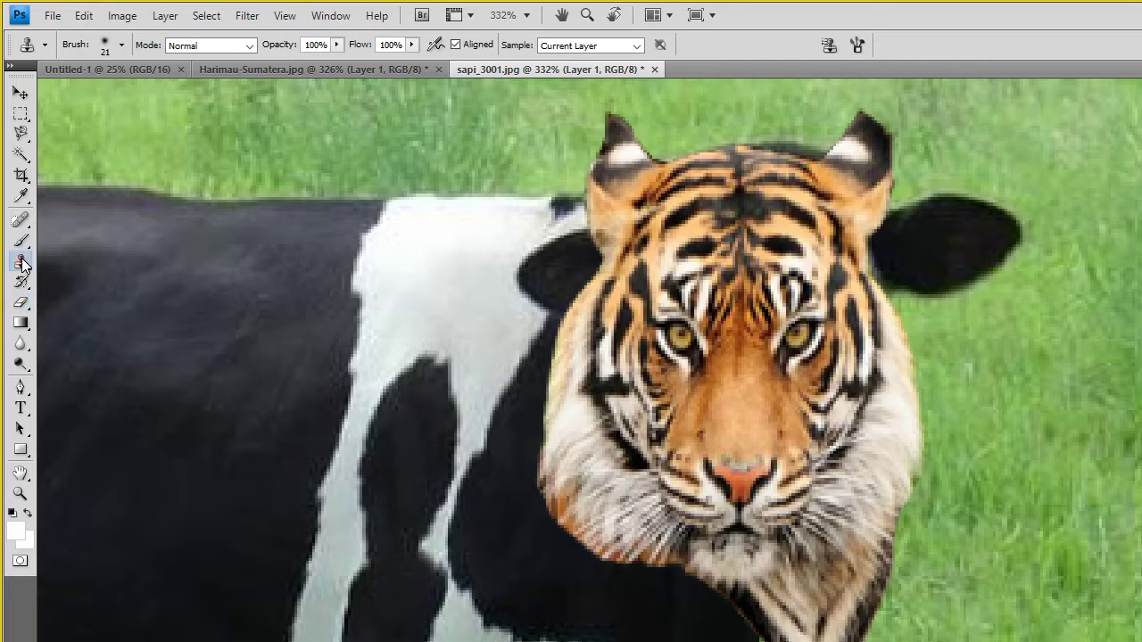
pyautogui.hotkey('alt', '[')
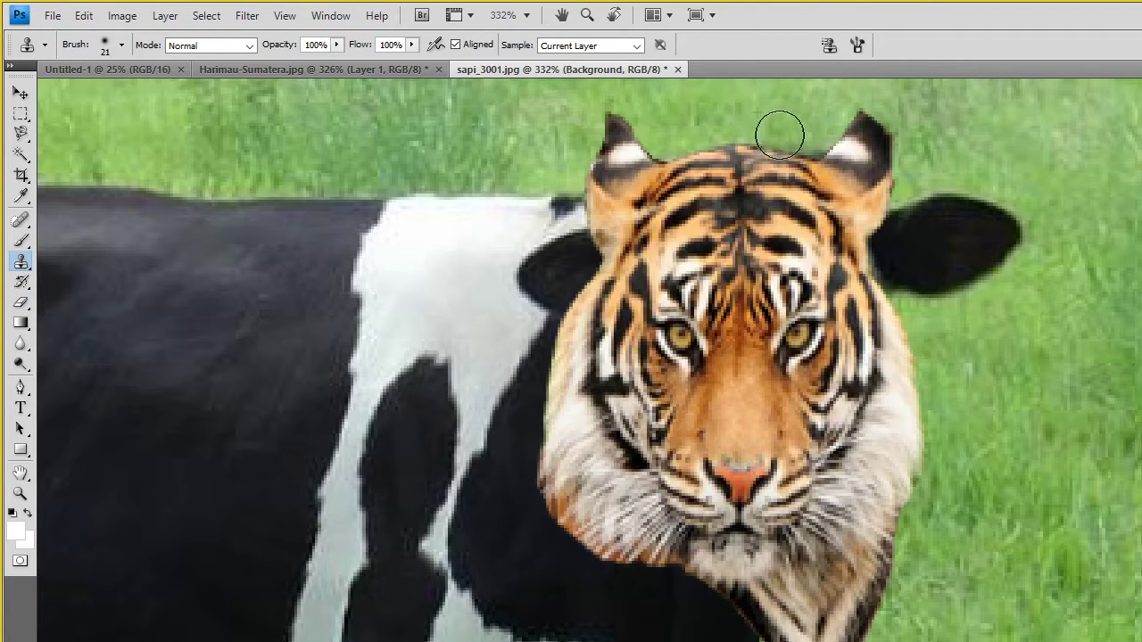
pyautogui.keyDown('alt'); pyautogui.click(1046, 222); pyautogui.keyUp('alt')
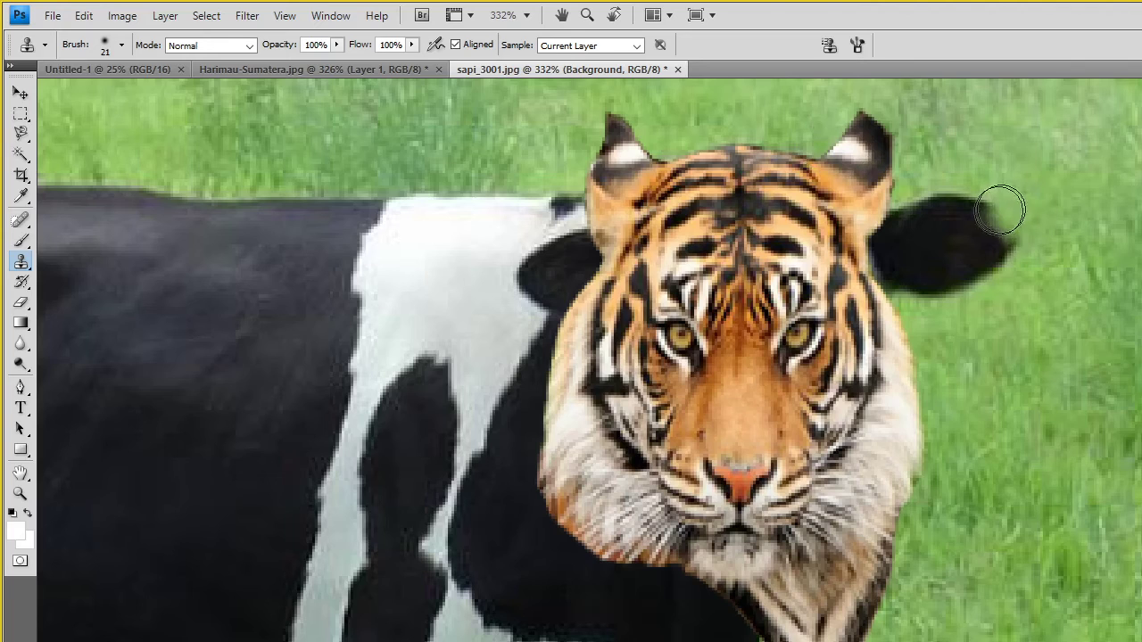
pyautogui.moveTo(1000, 209); pyautogui.dragTo(981, 280)
pyautogui.moveTo(1026, 245); pyautogui.dragTo(941, 248)
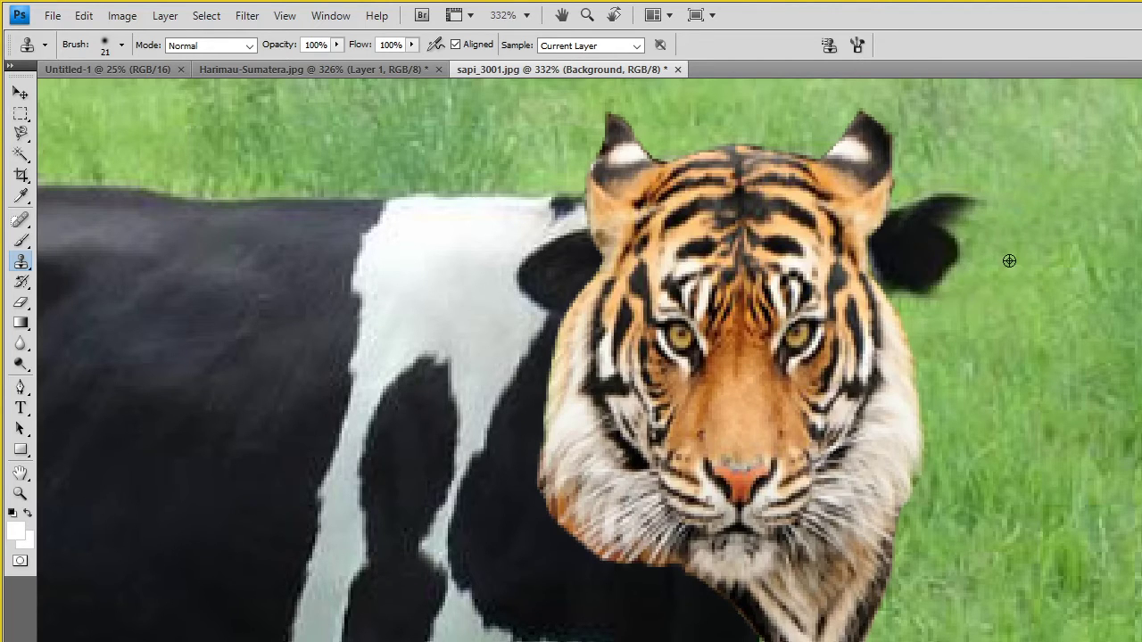
pyautogui.moveTo(1007, 259); pyautogui.dragTo(899, 261)
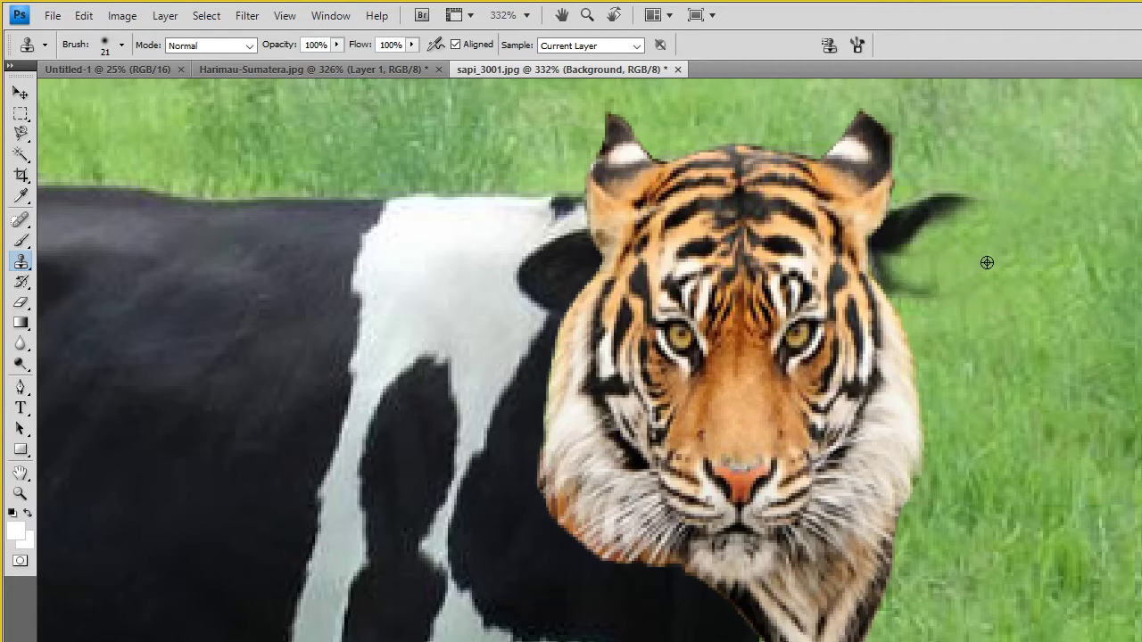
pyautogui.keyDown('alt'); pyautogui.click(984, 259); pyautogui.keyUp('alt')
pyautogui.moveTo(990, 210); pyautogui.dragTo(910, 282)
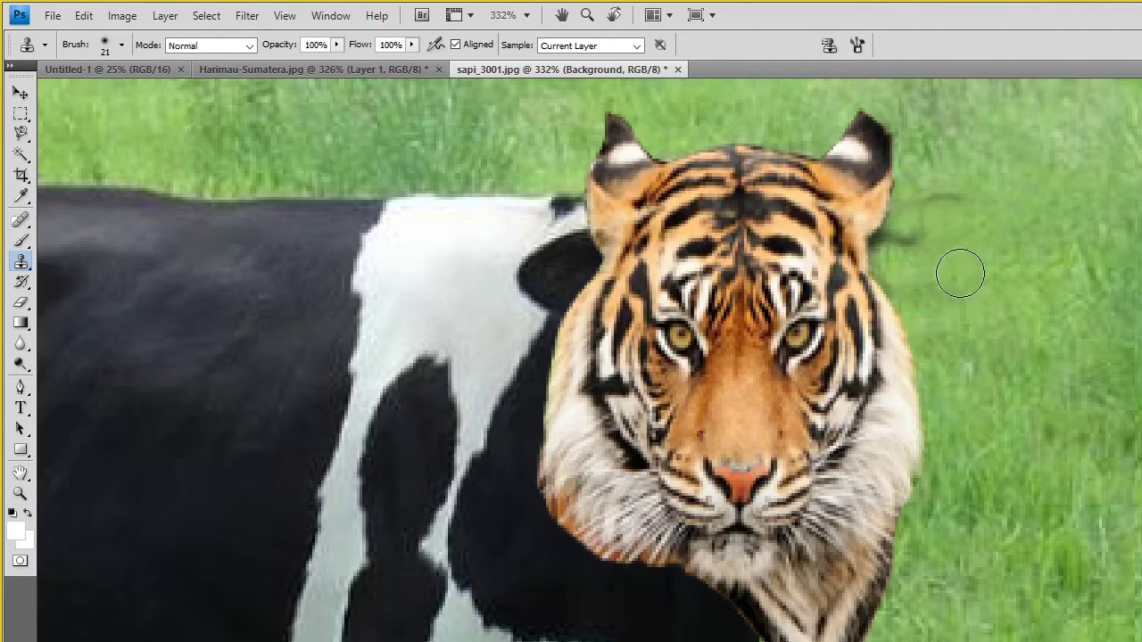
pyautogui.moveTo(978, 196); pyautogui.dragTo(907, 217)
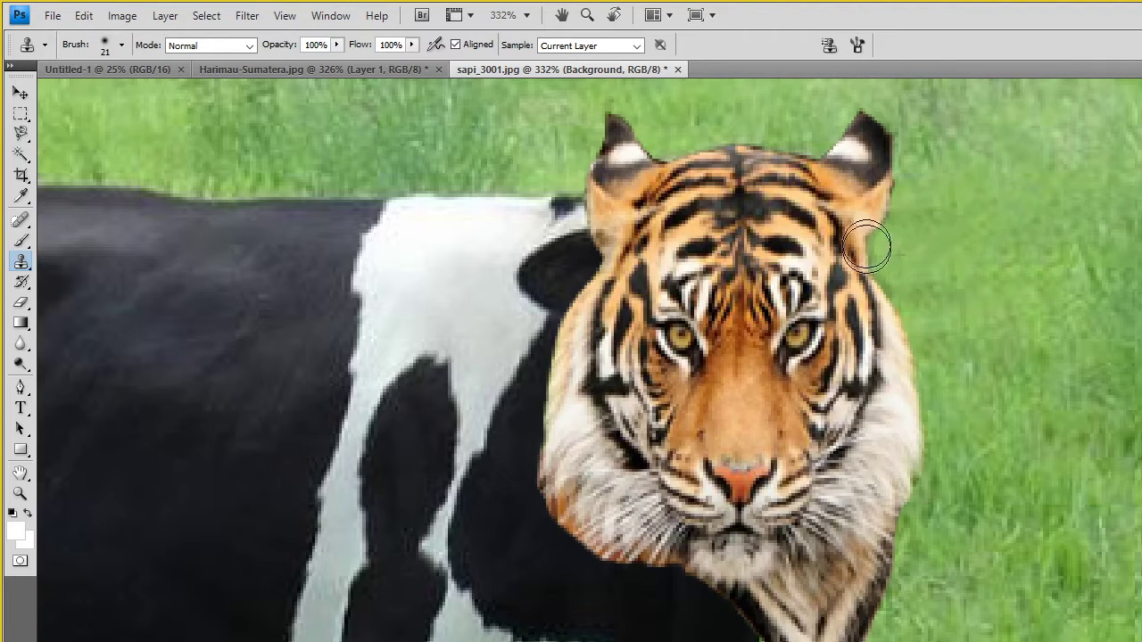
pyautogui.click(876, 242)
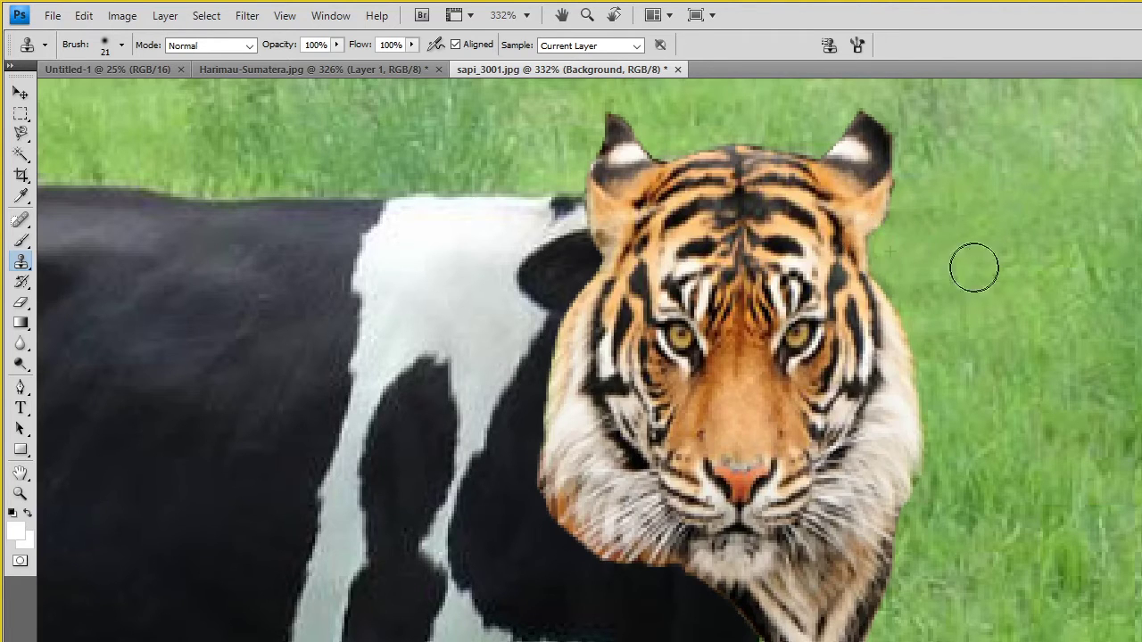
# Clone sampled white hide over the cow's black left ear beside the tiger head.
pyautogui.keyDown('alt'); pyautogui.click(497, 270); pyautogui.keyUp('alt')
pyautogui.moveTo(527, 267); pyautogui.dragTo(555, 241)
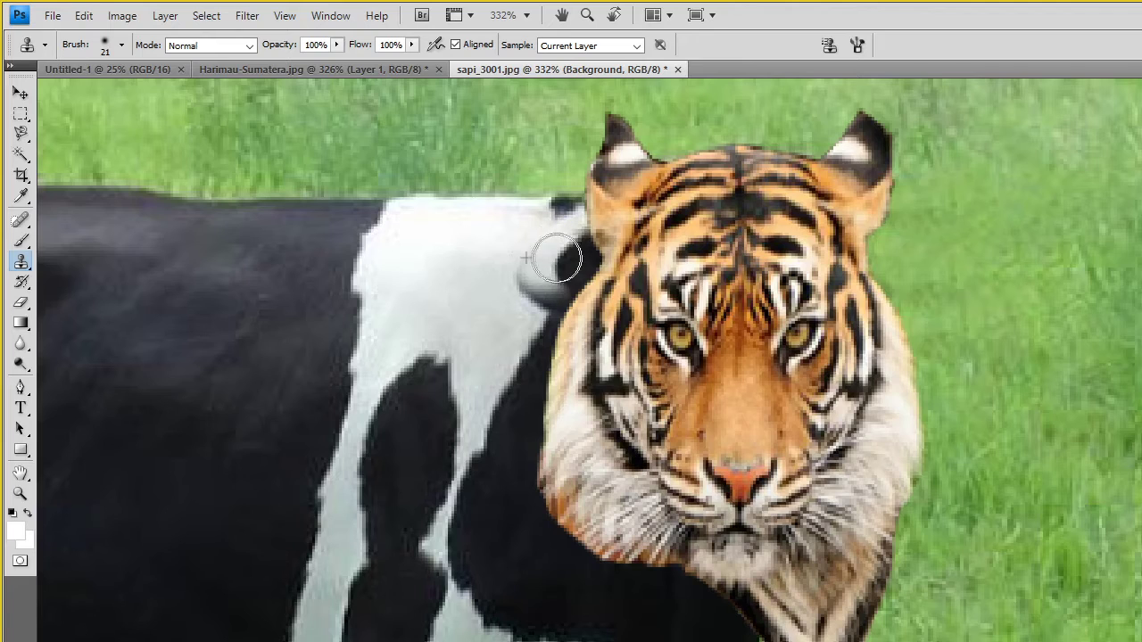
pyautogui.keyDown('alt'); pyautogui.click(454, 263); pyautogui.keyUp('alt')
pyautogui.moveTo(500, 265); pyautogui.dragTo(532, 286)
pyautogui.moveTo(541, 286)
pyautogui.mouseDown()
pyautogui.moveTo(547, 247)
pyautogui.moveTo(566, 241)
pyautogui.moveTo(535, 280)
pyautogui.moveTo(565, 229)
pyautogui.moveTo(551, 275)
pyautogui.moveTo(520, 300)
pyautogui.moveTo(454, 288)
pyautogui.moveTo(573, 210)
pyautogui.moveTo(561, 217)
pyautogui.mouseUp()
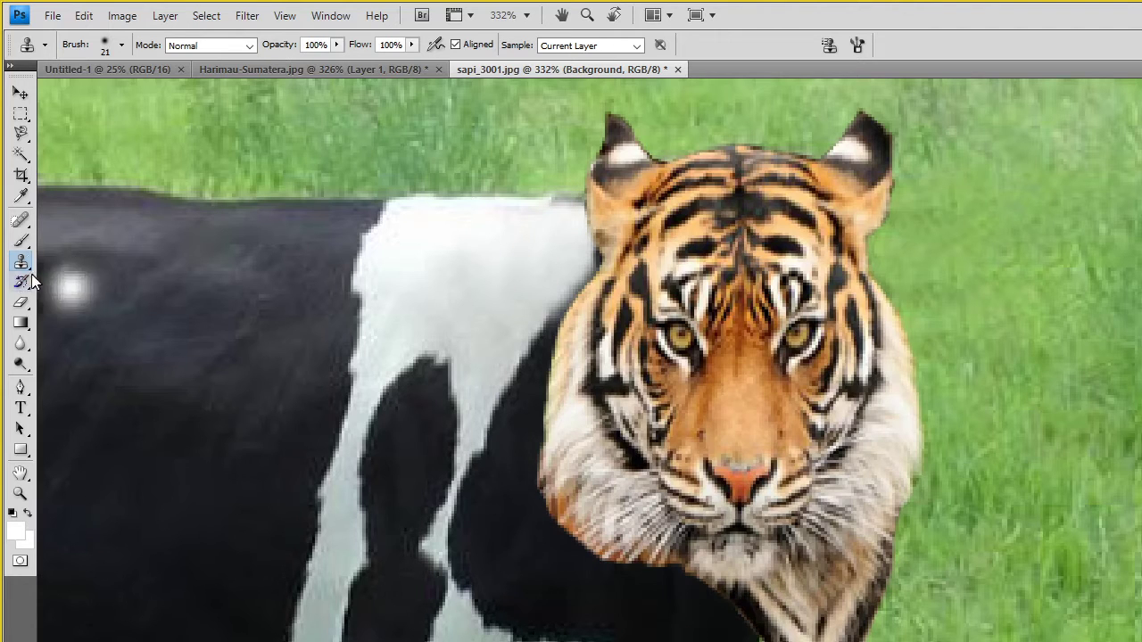
# Undo an accidental erase, select the tiger head layer, and zoom closer on its cheek edge.
pyautogui.click(21, 303)
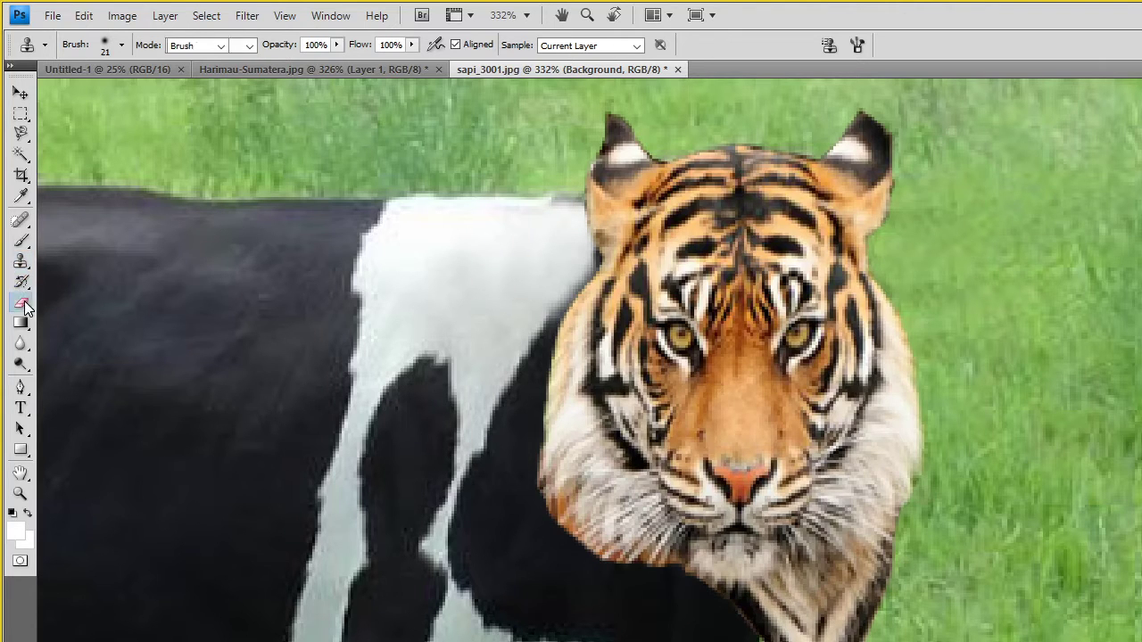
pyautogui.click(920, 184)
pyautogui.hotkey('ctrl', 'z')
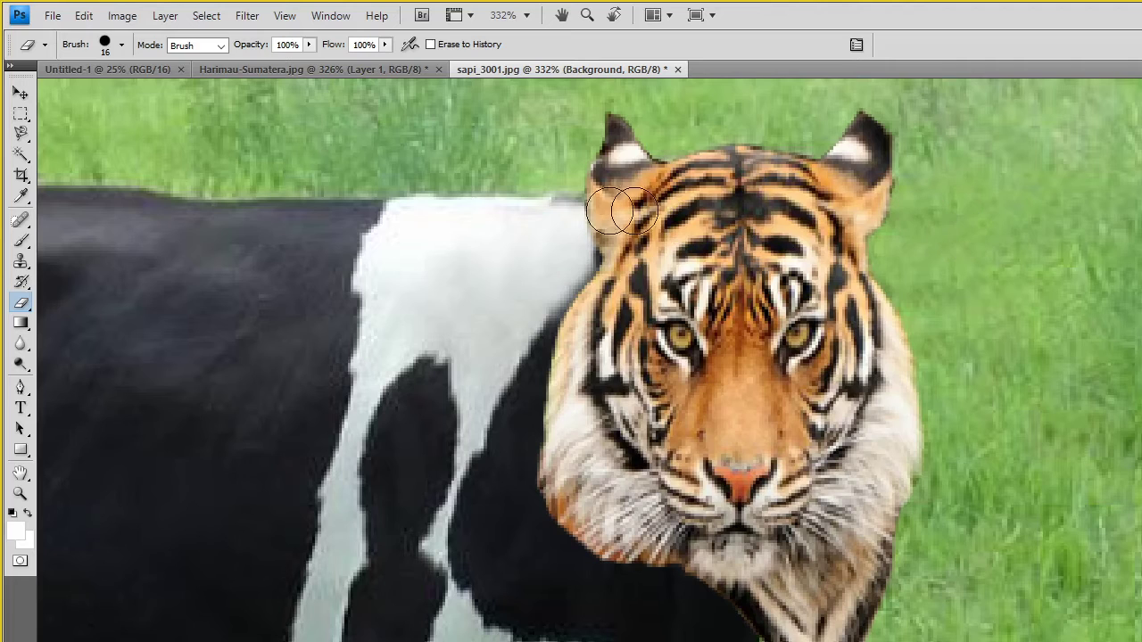
pyautogui.press('v')
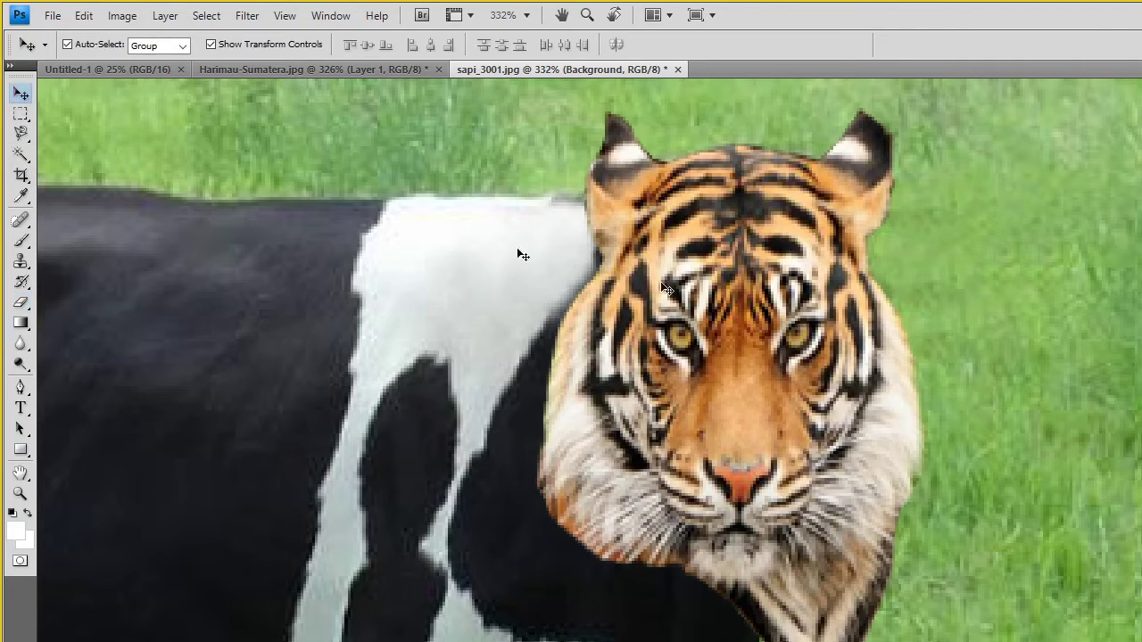
pyautogui.click(538, 435)
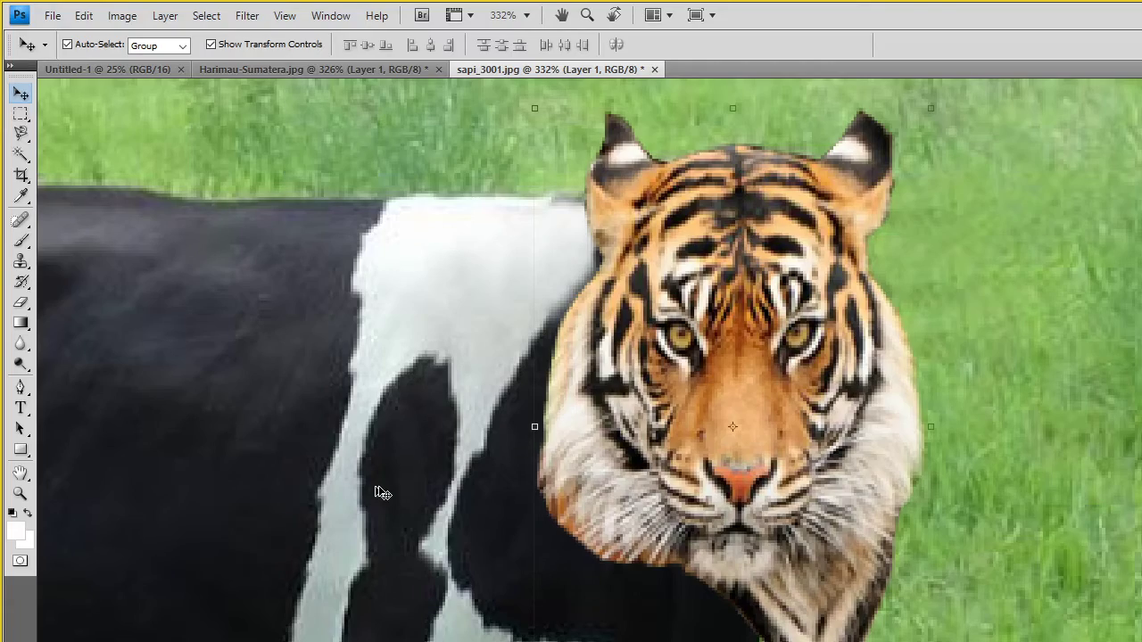
pyautogui.click(20, 493)
pyautogui.click(575, 516)
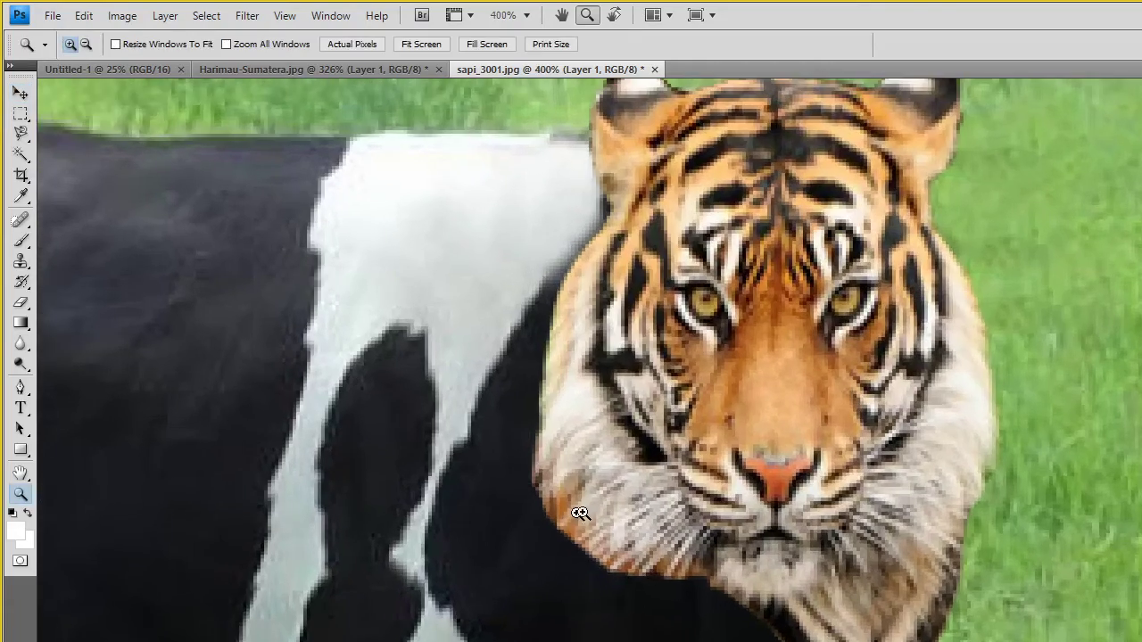
pyautogui.click(586, 512)
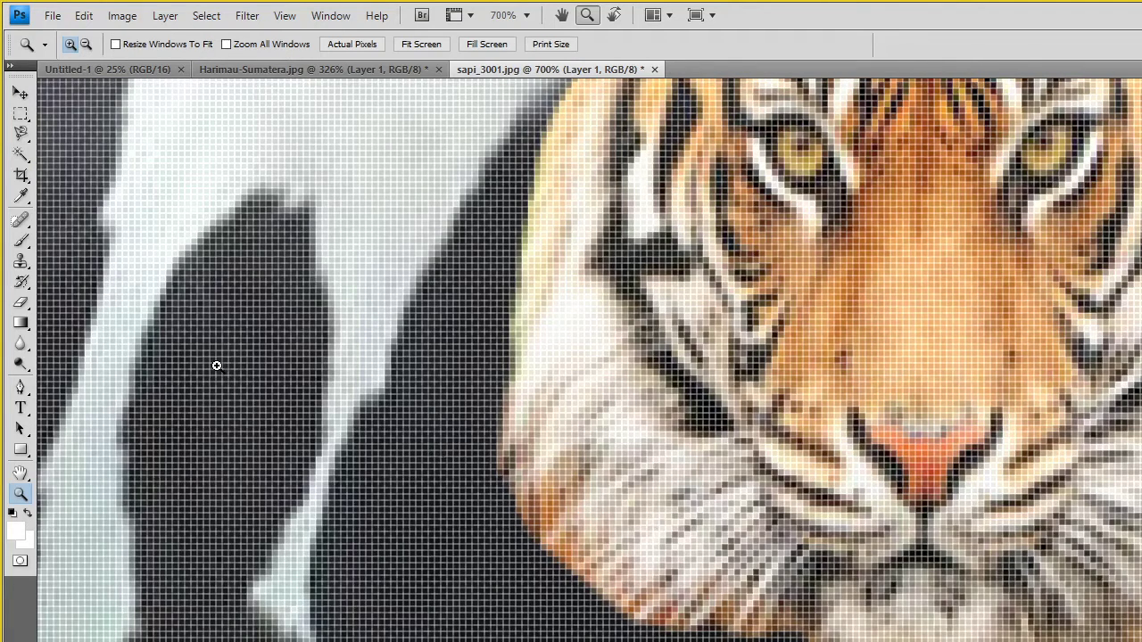
# Erase stray pixels along the tiger's lower-left edge with a 9 px eraser.
pyautogui.click(21, 302)
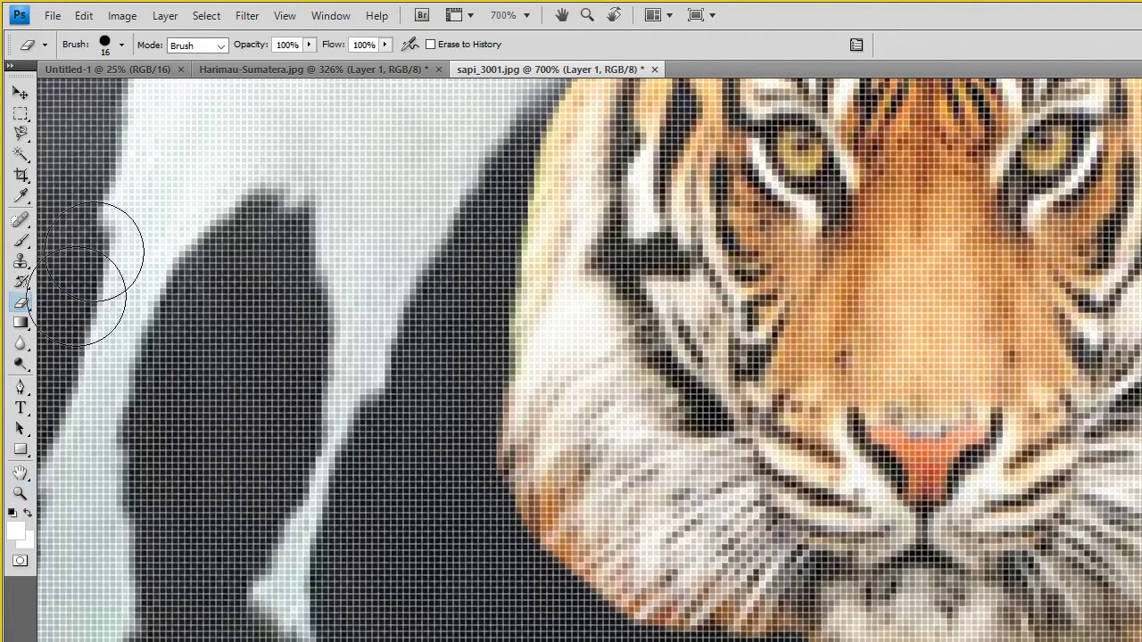
pyautogui.click(121, 45)
pyautogui.moveTo(41, 93); pyautogui.dragTo(37, 94)
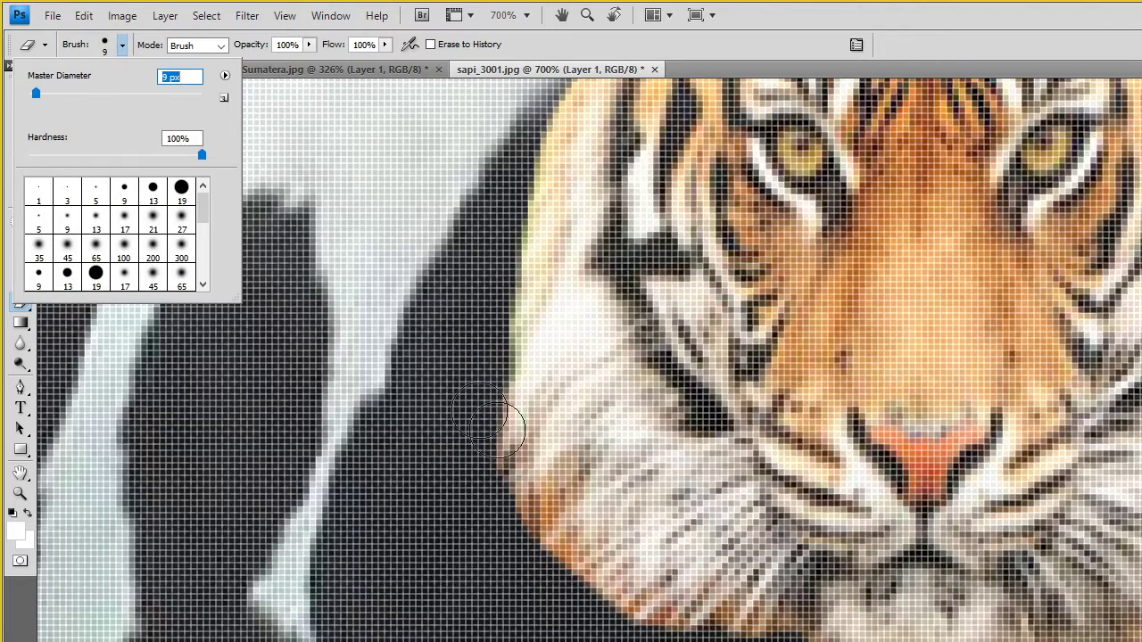
pyautogui.click(512, 518)
pyautogui.moveTo(532, 522); pyautogui.dragTo(626, 625)
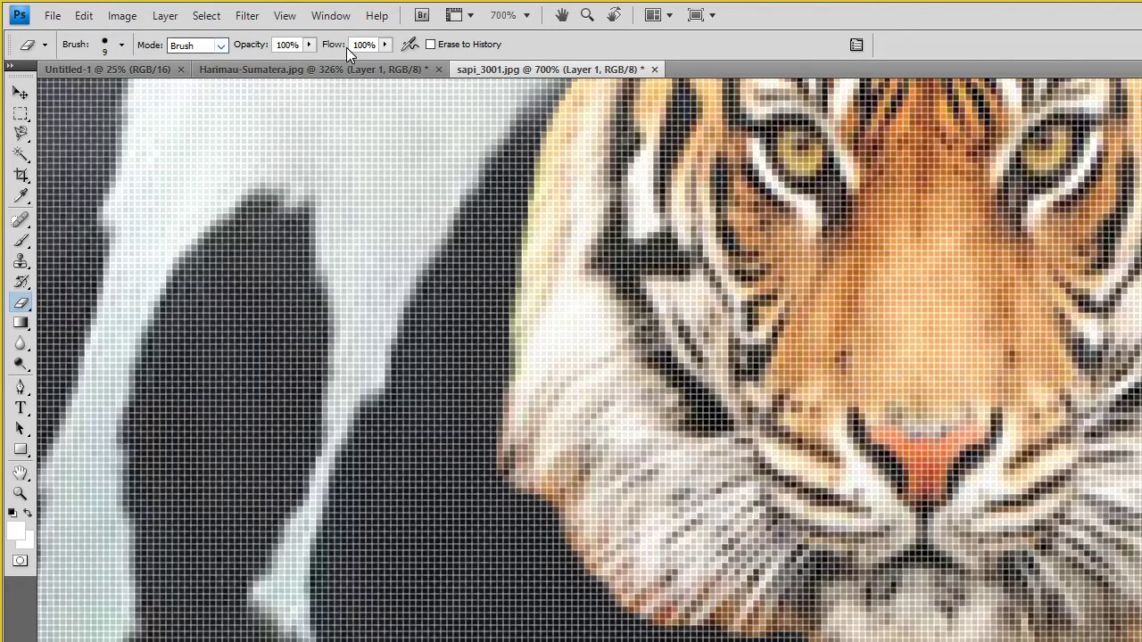
# Set the eraser to 49% opacity and 37% flow, then softly fade the lower muzzle edge.
pyautogui.click(308, 43)
pyautogui.moveTo(308, 63); pyautogui.dragTo(263, 62)
pyautogui.click(385, 44)
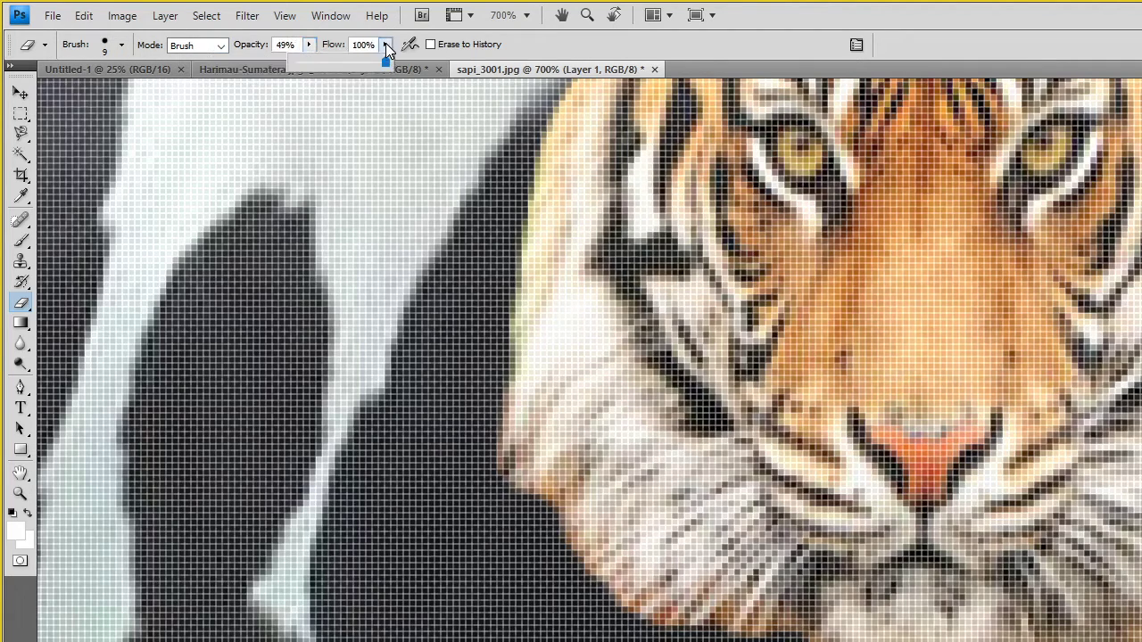
pyautogui.moveTo(383, 62); pyautogui.dragTo(324, 62)
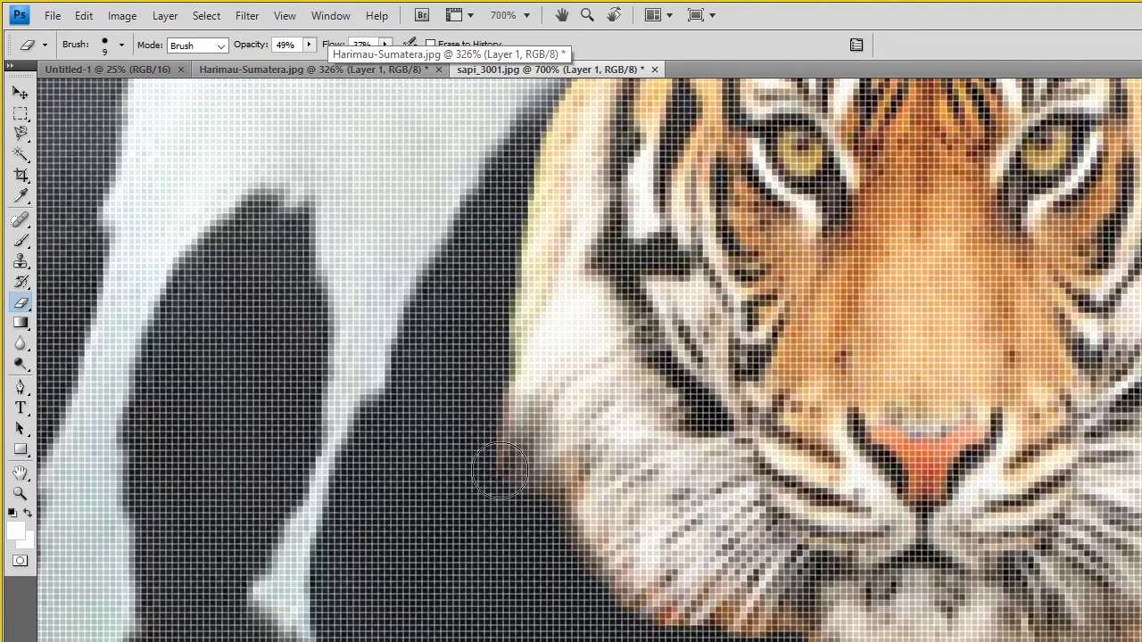
pyautogui.moveTo(618, 595)
pyautogui.mouseDown()
pyautogui.moveTo(676, 620)
pyautogui.moveTo(473, 470)
pyautogui.moveTo(468, 397)
pyautogui.moveTo(490, 287)
pyautogui.moveTo(535, 205)
pyautogui.moveTo(548, 128)
pyautogui.moveTo(531, 143)
pyautogui.mouseUp()
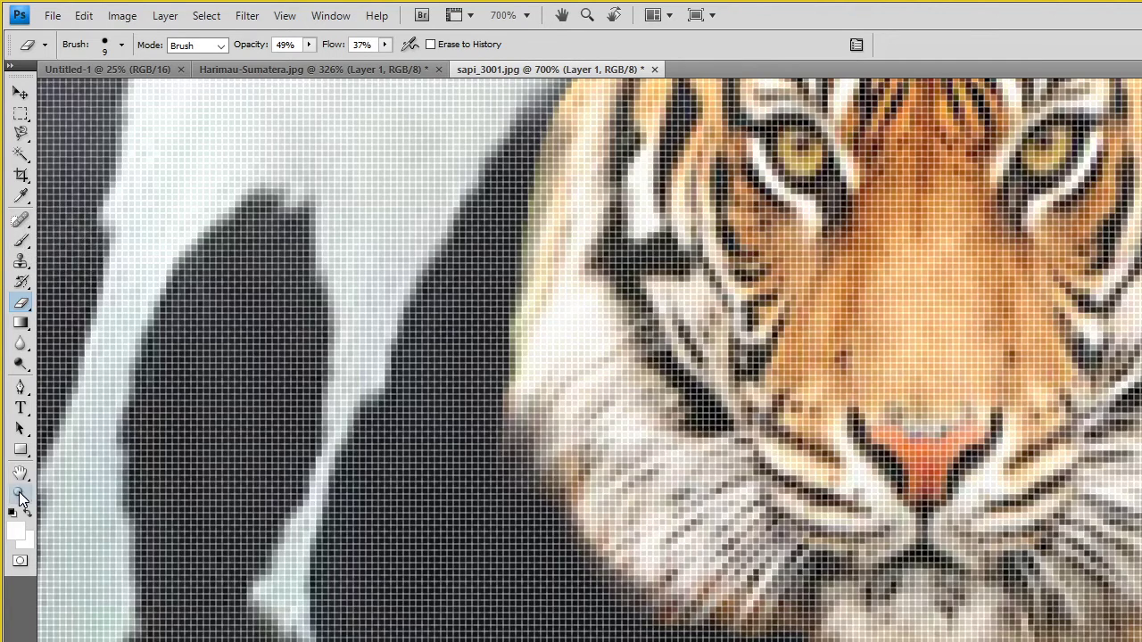
# Reset the view to 100%, then zoom in to 400% on the tiger-cow join.
pyautogui.click(21, 493)
pyautogui.click(534, 44)
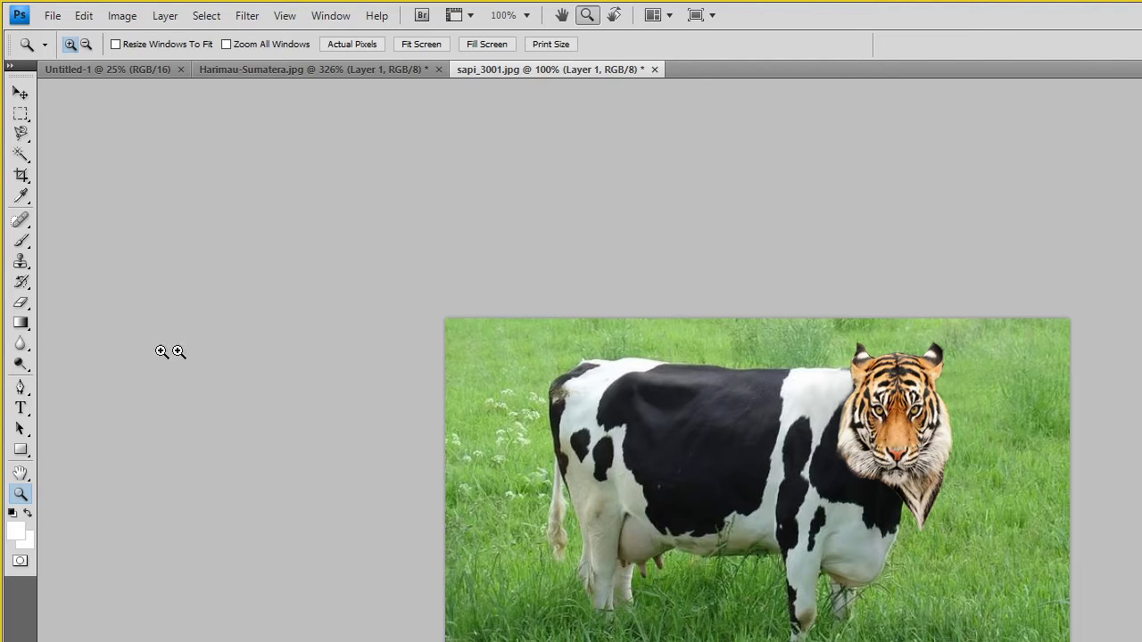
pyautogui.click(914, 476)
pyautogui.moveTo(989, 487); pyautogui.dragTo(1132, 486)
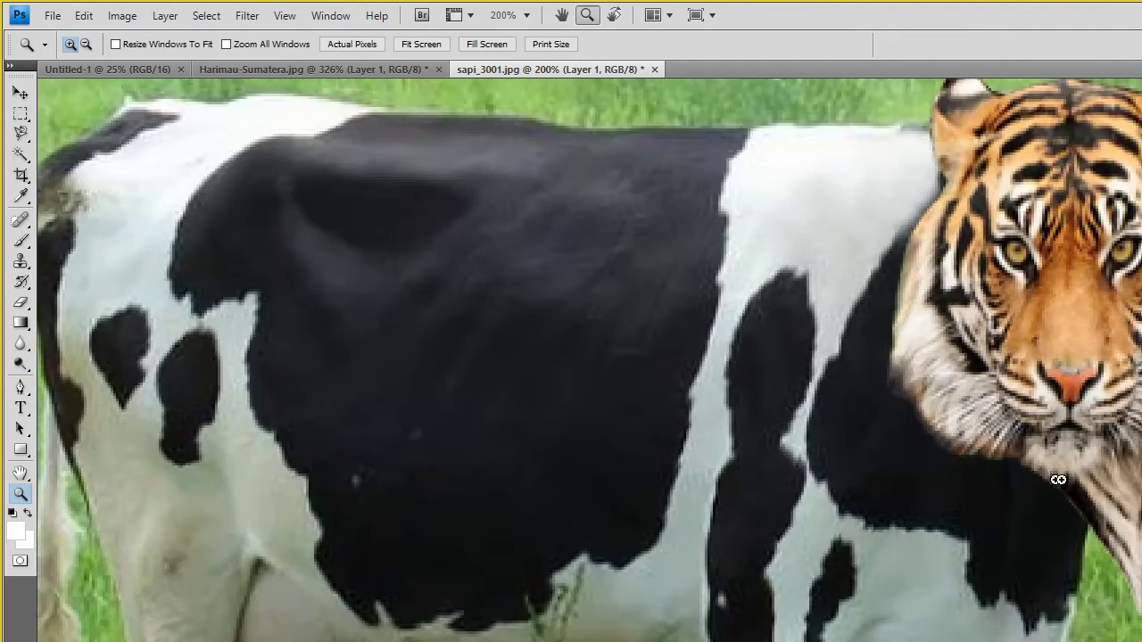
pyautogui.scroll(1, 1132, 485)
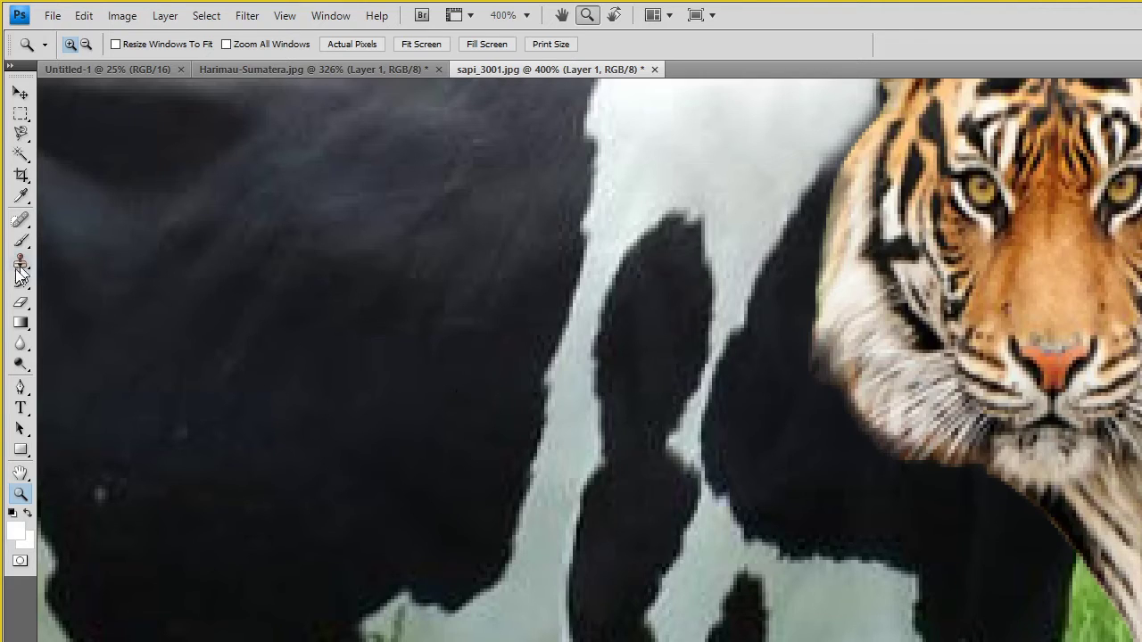
# Restore eraser opacity and flow to 100% and erase the fur hanging over the grass below the chin.
pyautogui.click(21, 303)
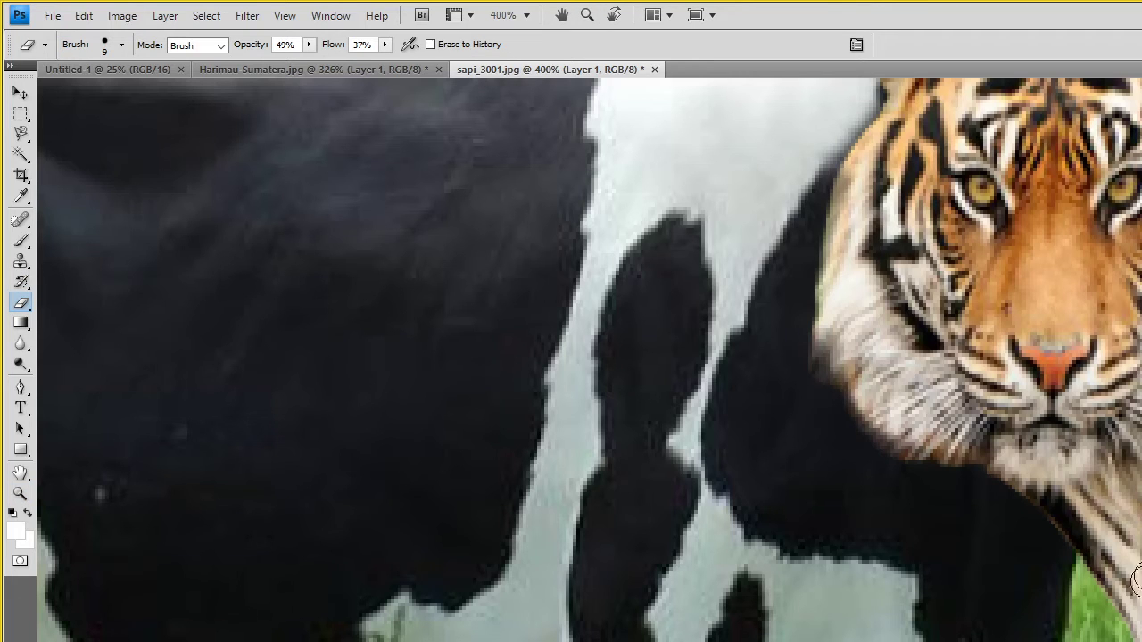
pyautogui.click(308, 43)
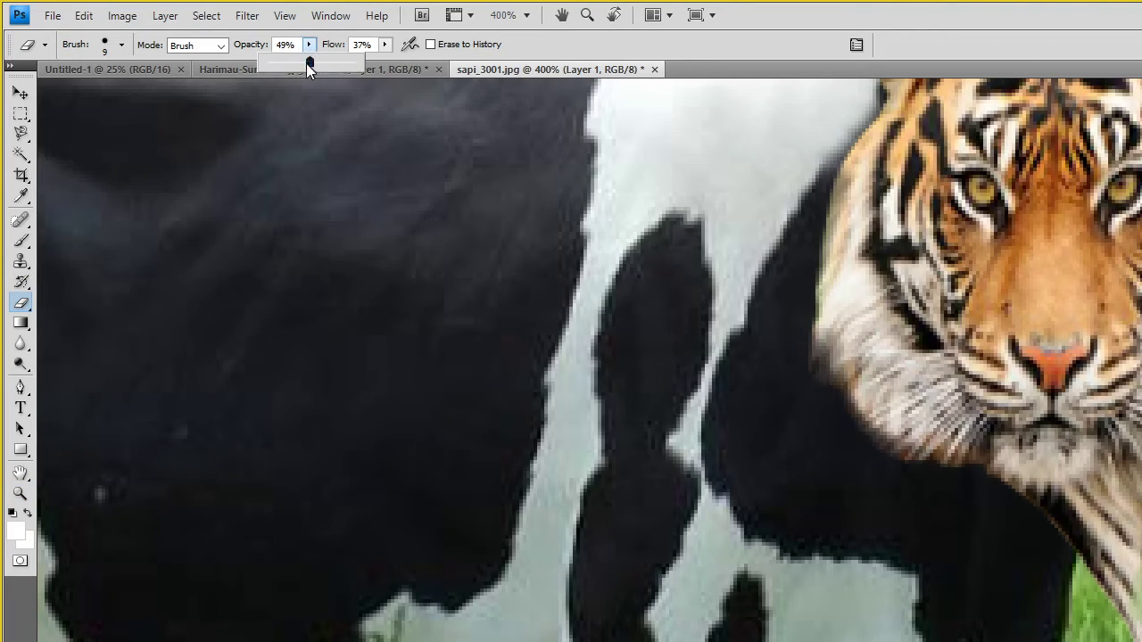
pyautogui.moveTo(309, 62); pyautogui.dragTo(446, 62)
pyautogui.click(384, 44)
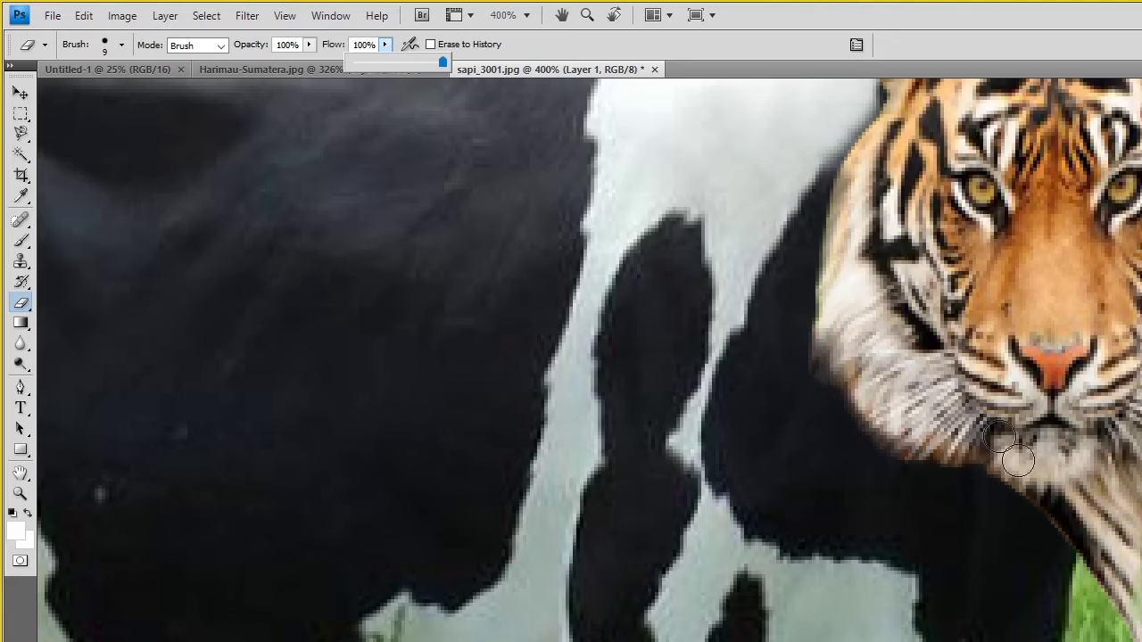
pyautogui.click(1017, 460)
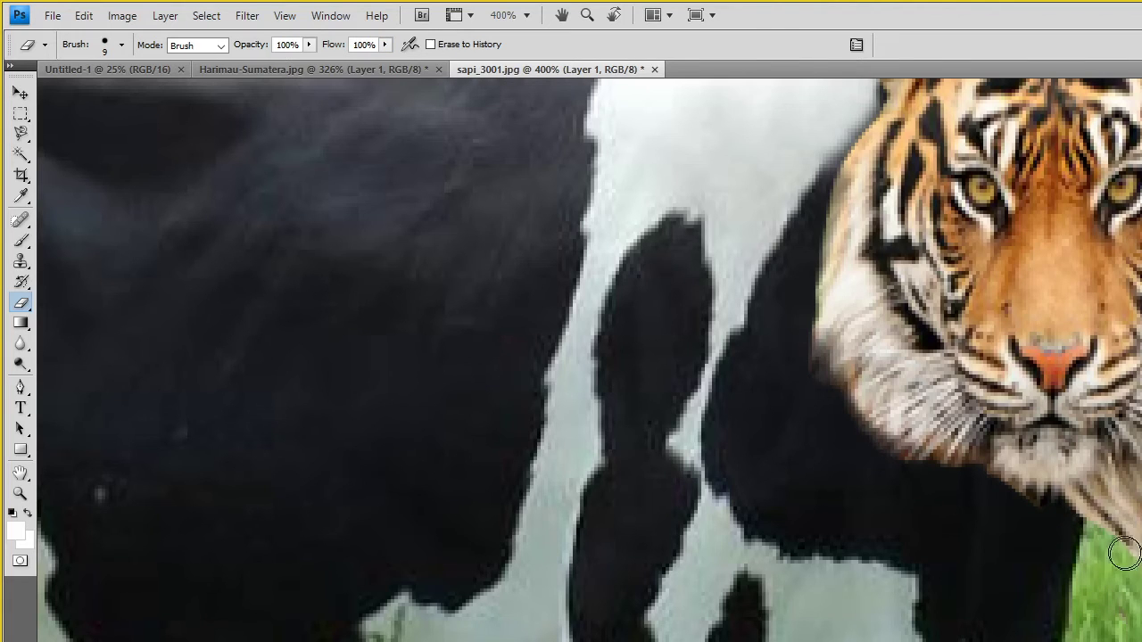
pyautogui.moveTo(1123, 553)
pyautogui.mouseDown()
pyautogui.moveTo(1129, 495)
pyautogui.moveTo(1093, 506)
pyautogui.moveTo(1138, 489)
pyautogui.mouseUp()
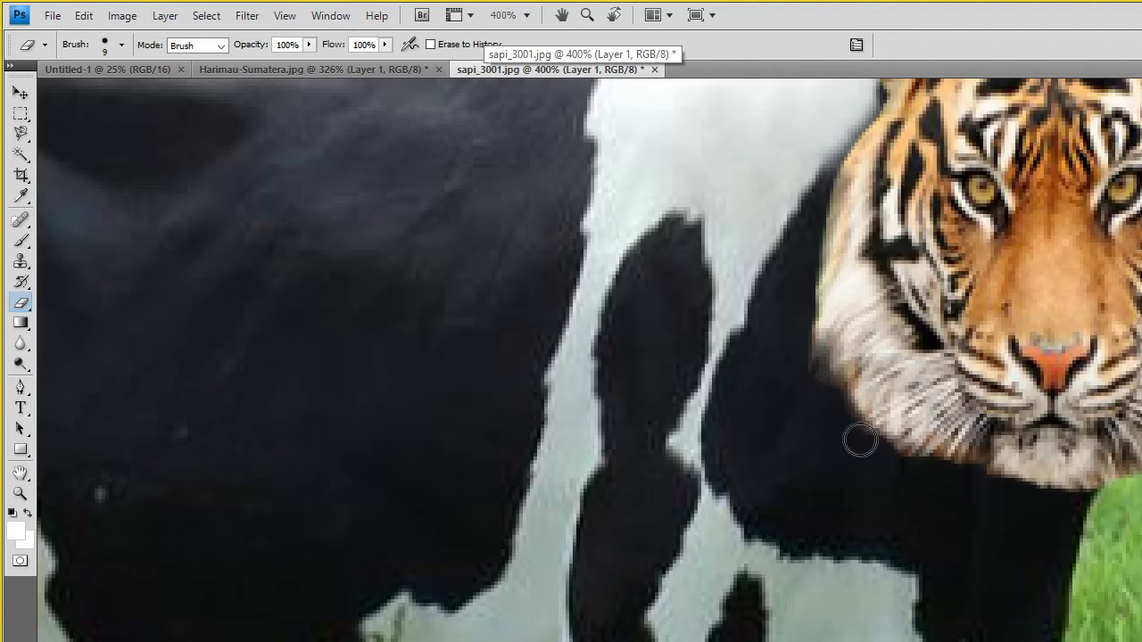
pyautogui.scroll(1, 798, 441)
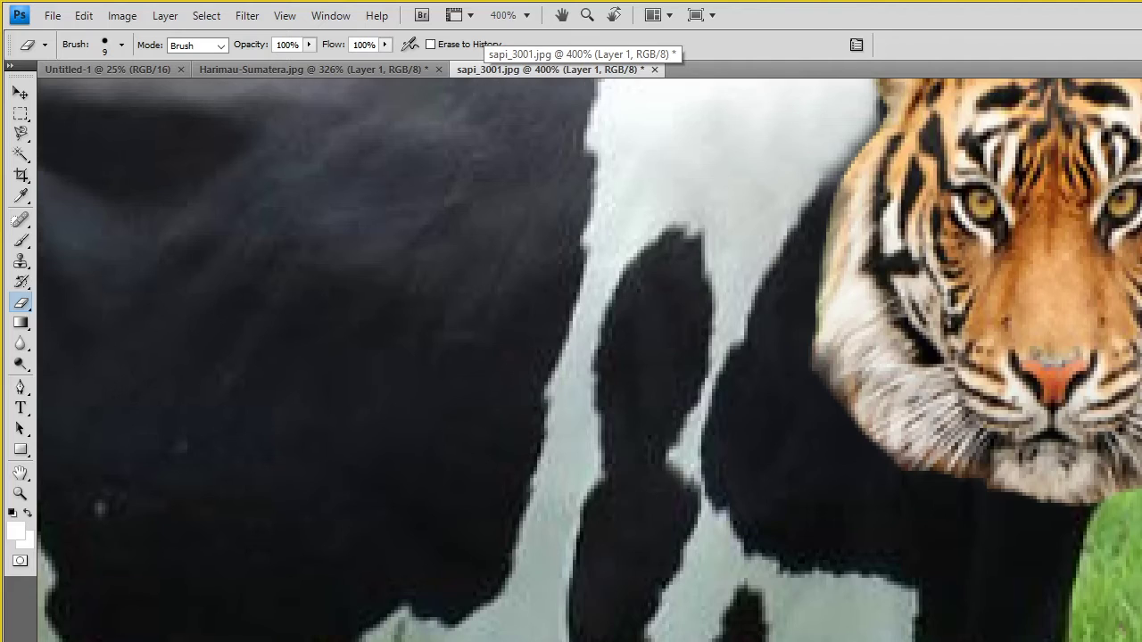
pyautogui.scroll(3, 589, 357)
pyautogui.scroll(3, 589, 357)
pyautogui.scroll(3, 589, 357)
pyautogui.scroll(3, 589, 357)
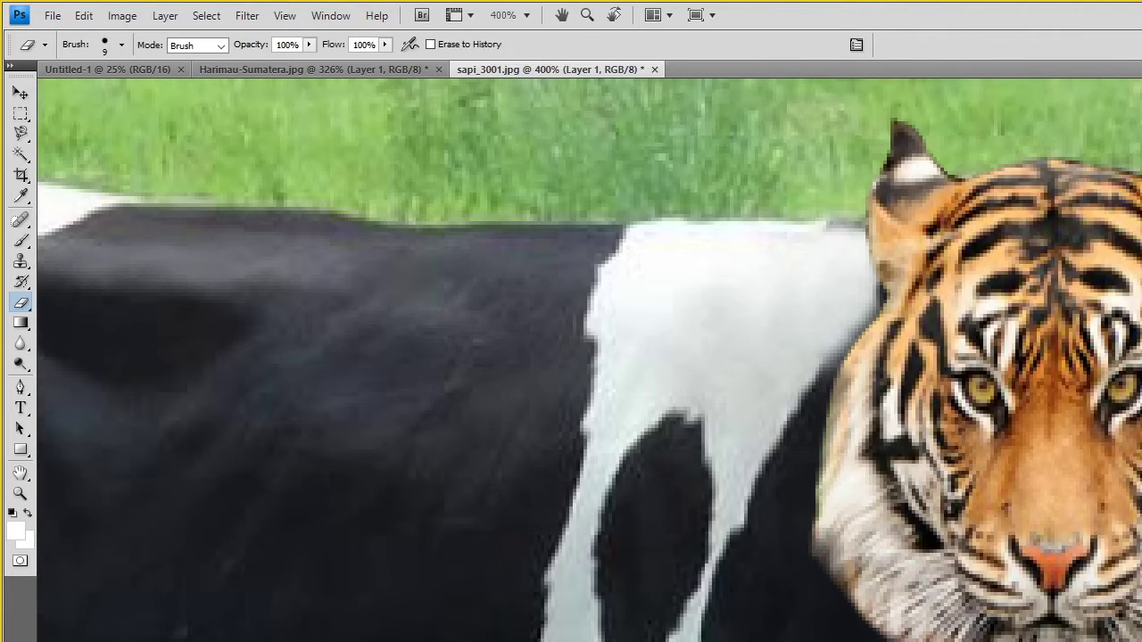
pyautogui.scroll(1, 589, 356)
pyautogui.scroll(-1, 589, 357)
pyautogui.scroll(-1, 589, 357)
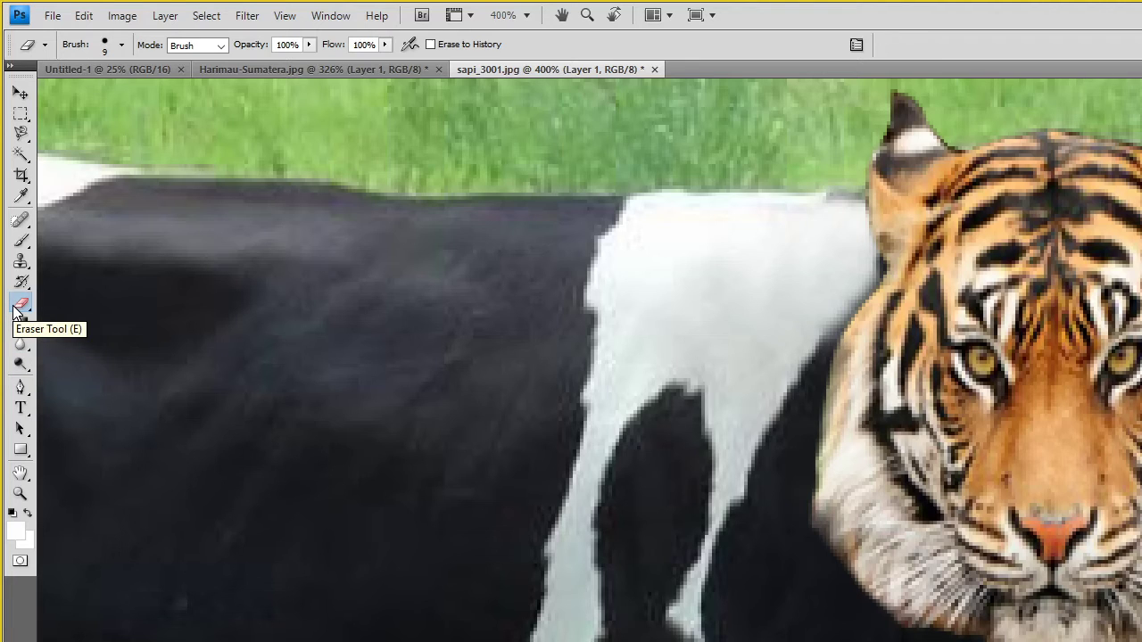
pyautogui.scroll(1, 349, 377)
pyautogui.scroll(3, 352, 360)
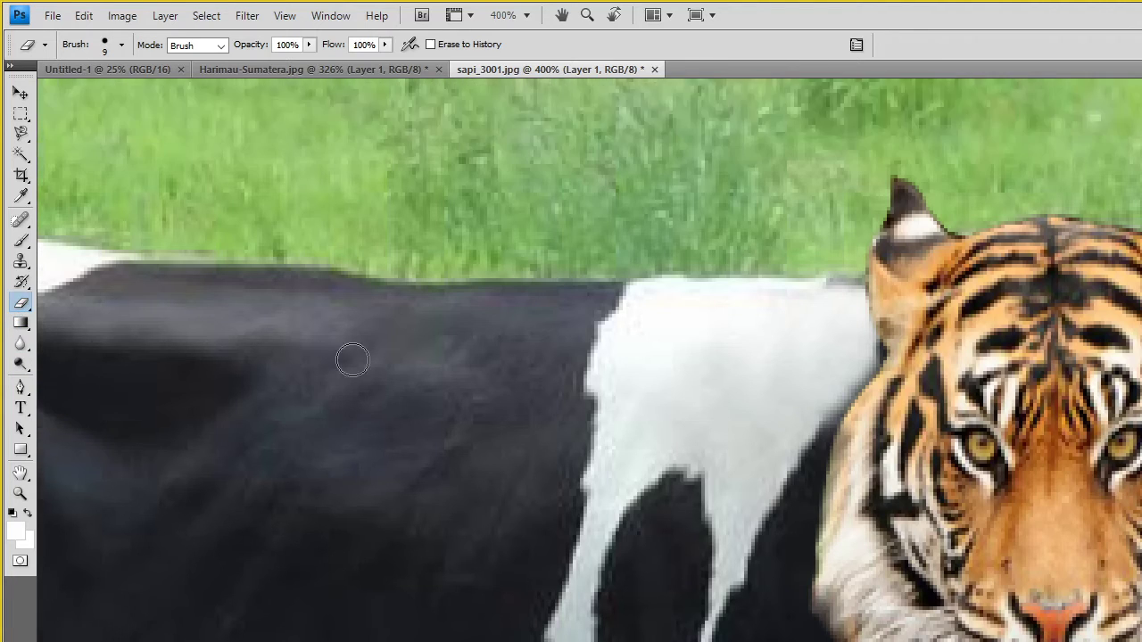
pyautogui.scroll(1, 352, 359)
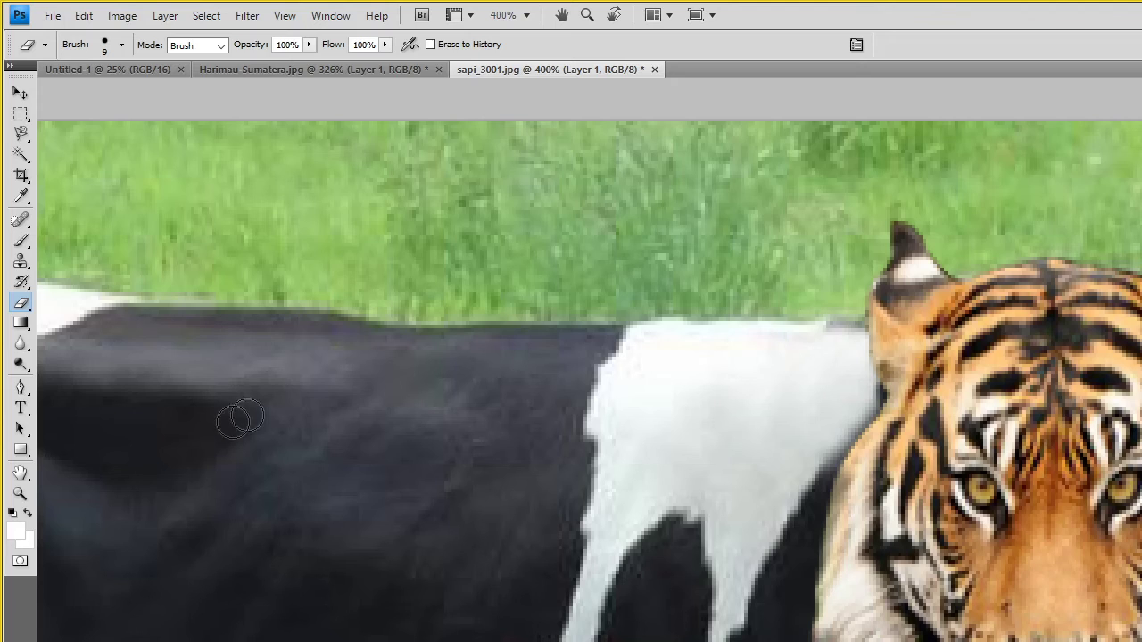
# Pick the Clone Stamp with the 27 px scattered brush preset.
pyautogui.click(21, 241)
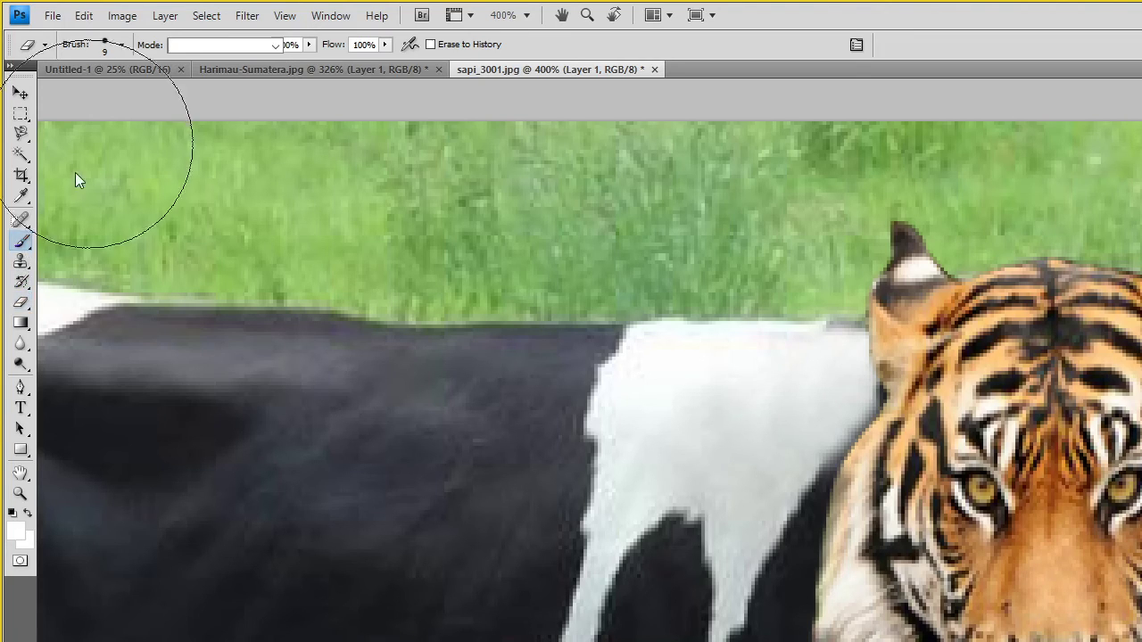
pyautogui.click(21, 265)
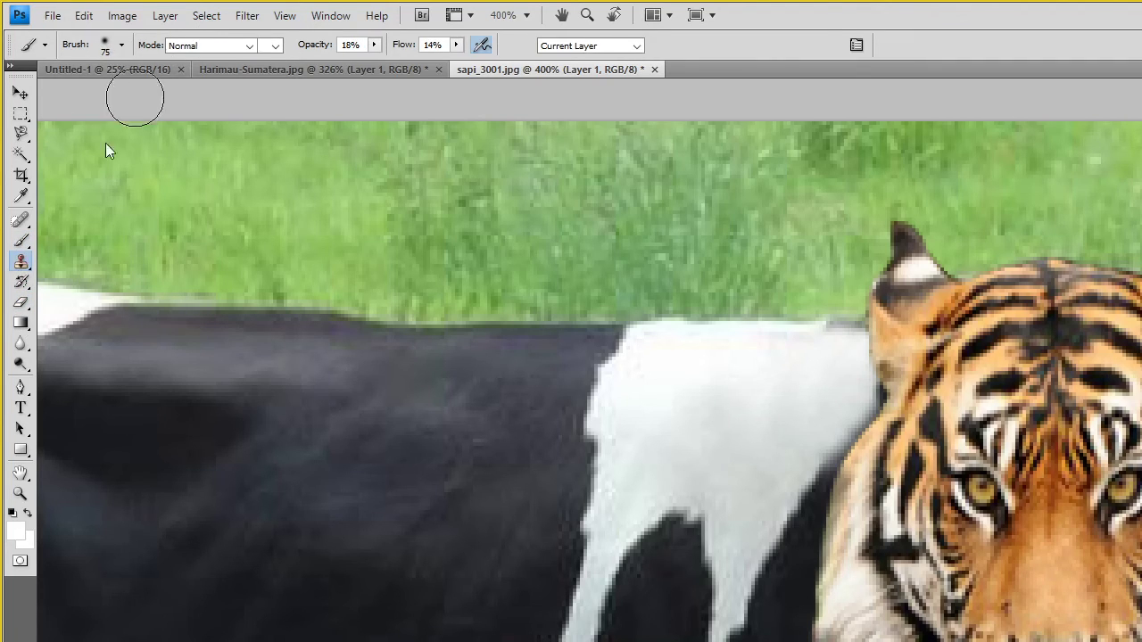
pyautogui.click(122, 45)
pyautogui.scroll(-1, 138, 214)
pyautogui.click(182, 248)
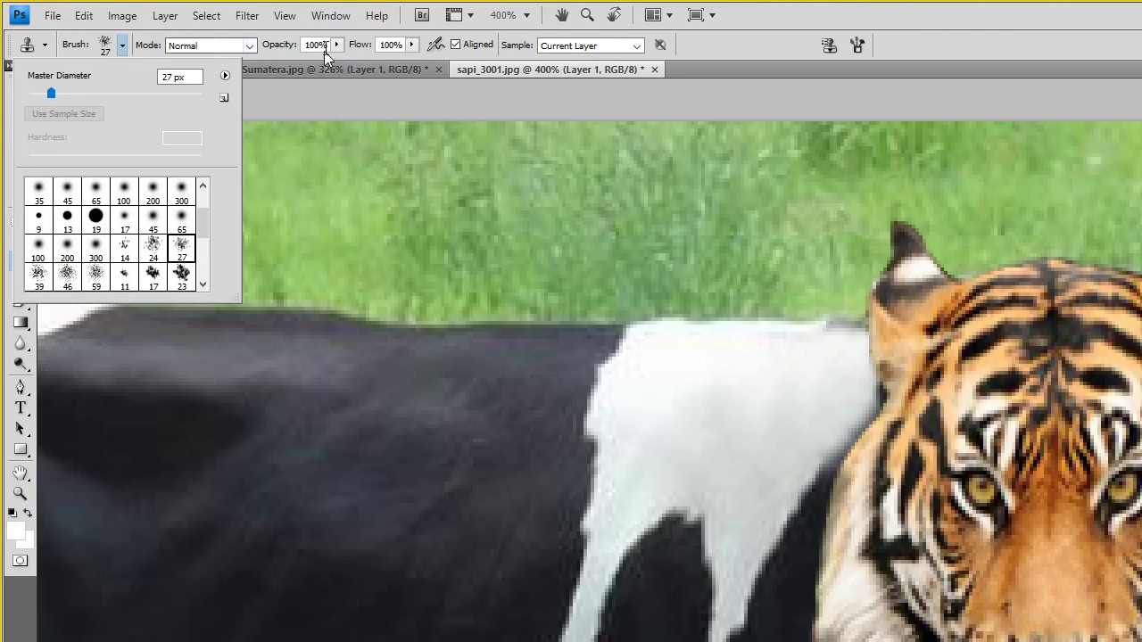
# Reduce the clone brush Master Diameter to 15 px and scroll the view.
pyautogui.click(247, 16)
pyautogui.click(123, 46)
pyautogui.moveTo(51, 93); pyautogui.dragTo(41, 94)
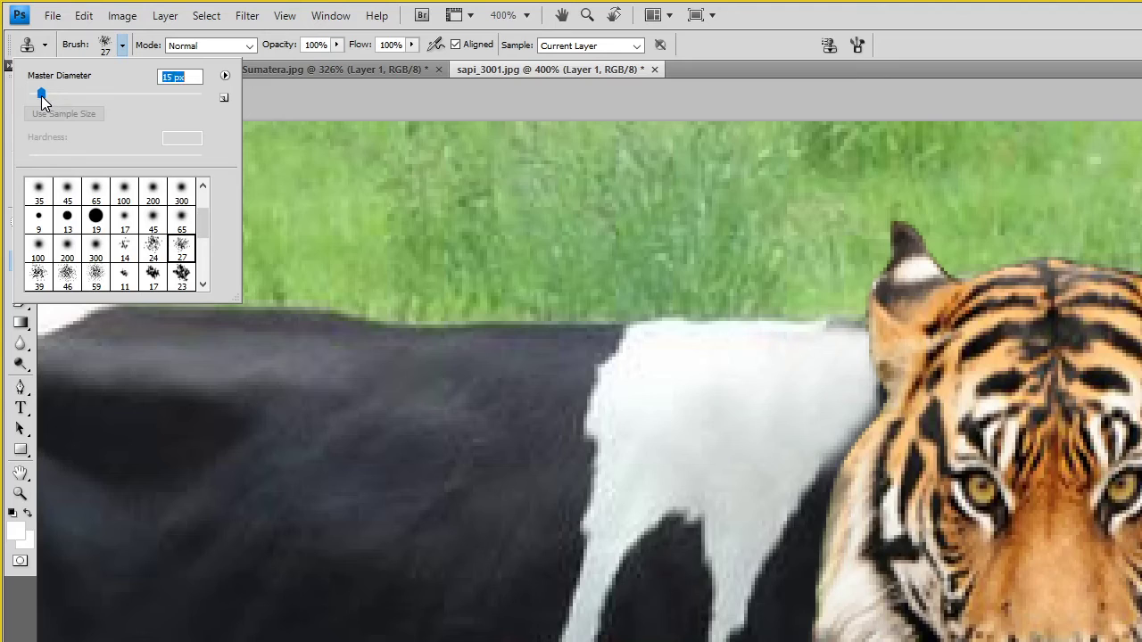
pyautogui.click(839, 603)
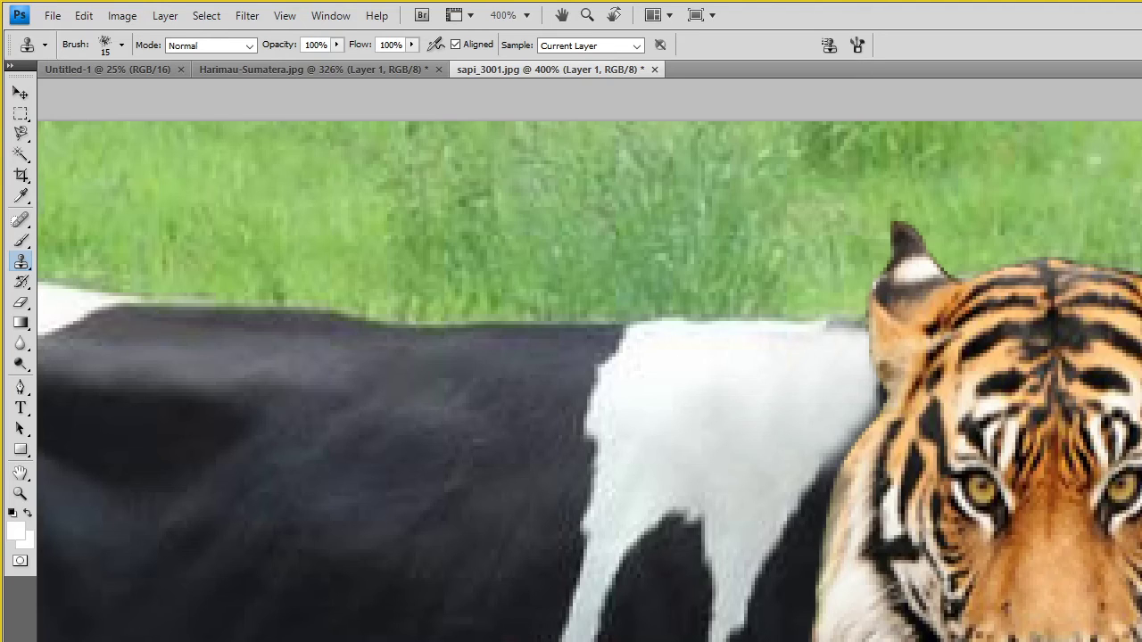
pyautogui.scroll(-1, 588, 357)
pyautogui.scroll(-1, 588, 357)
pyautogui.scroll(-2, 588, 357)
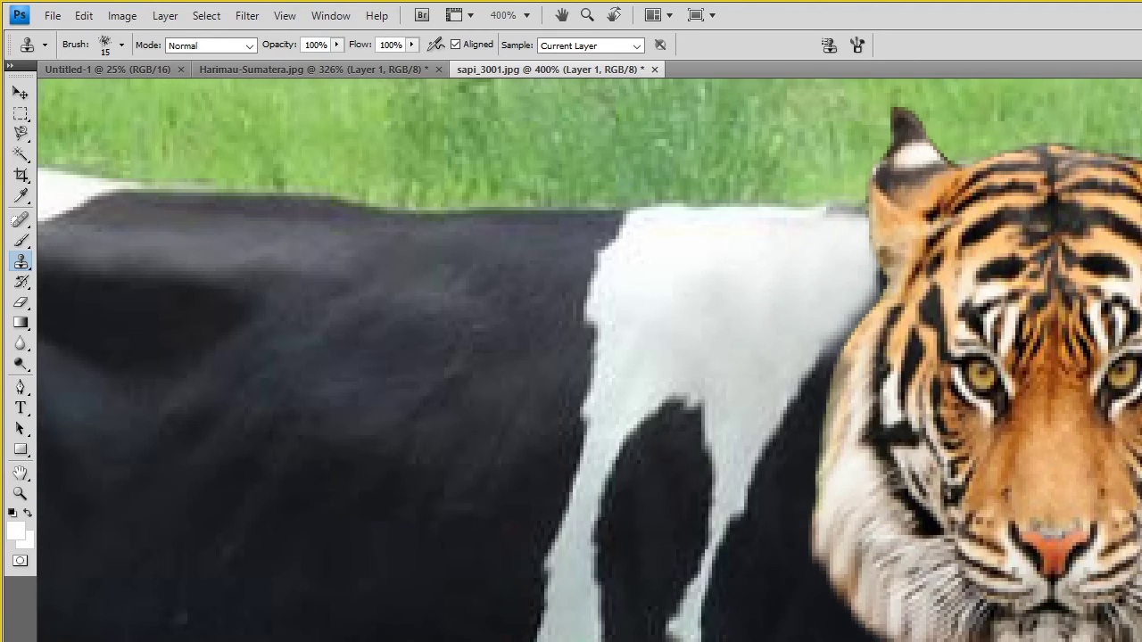
pyautogui.scroll(1, 588, 357)
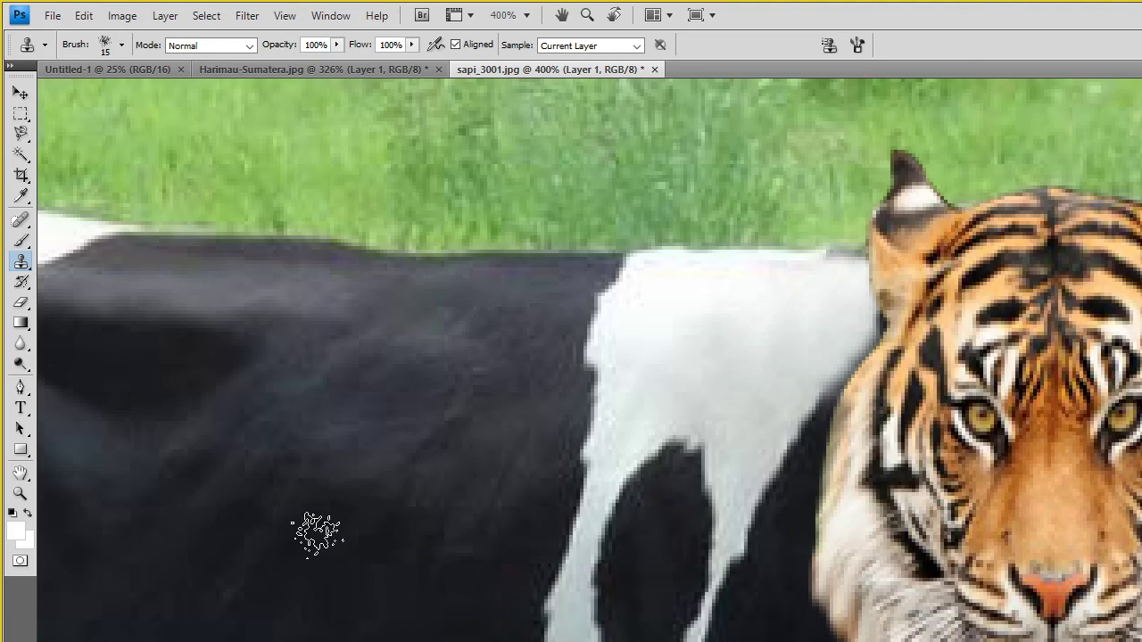
# Zoom out to 100% to view the whole tiger-and-cow composite.
pyautogui.click(21, 494)
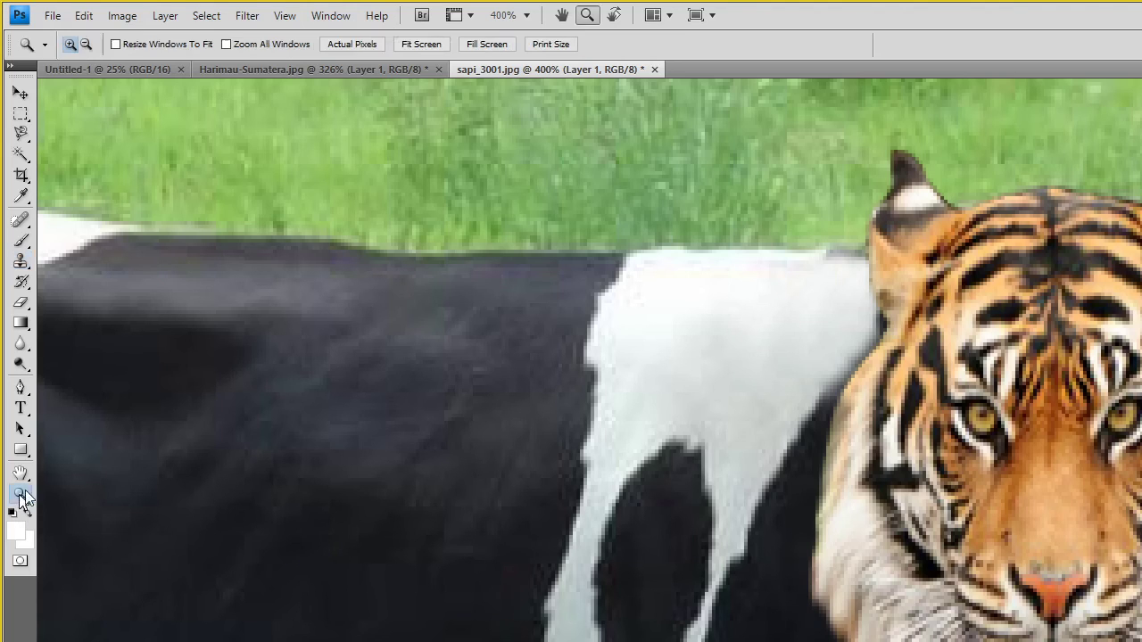
pyautogui.click(550, 44)
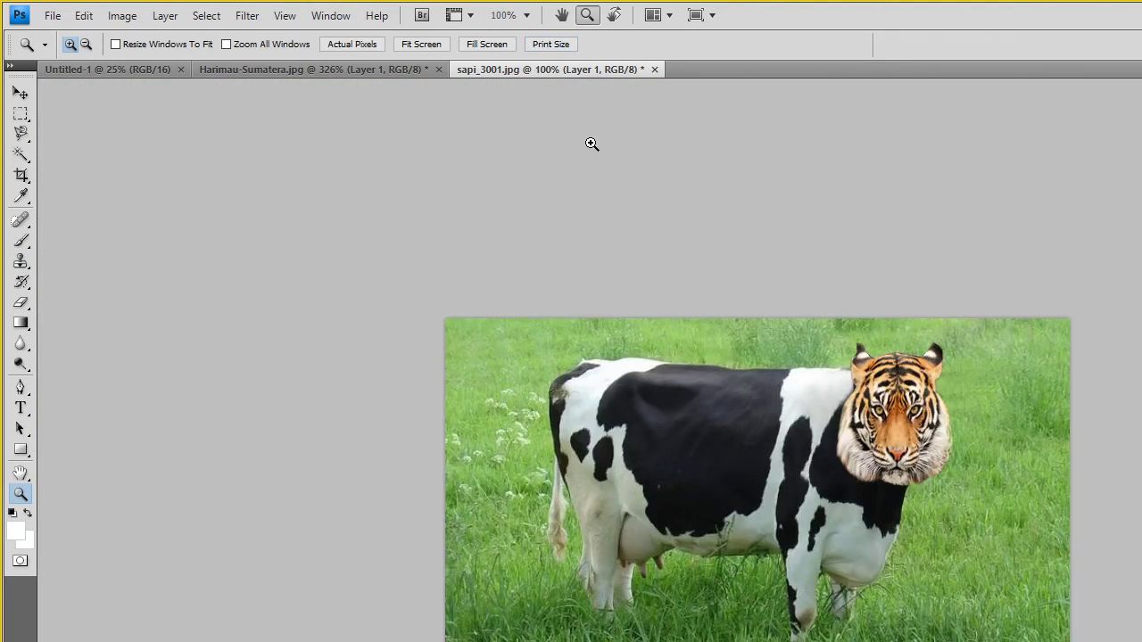